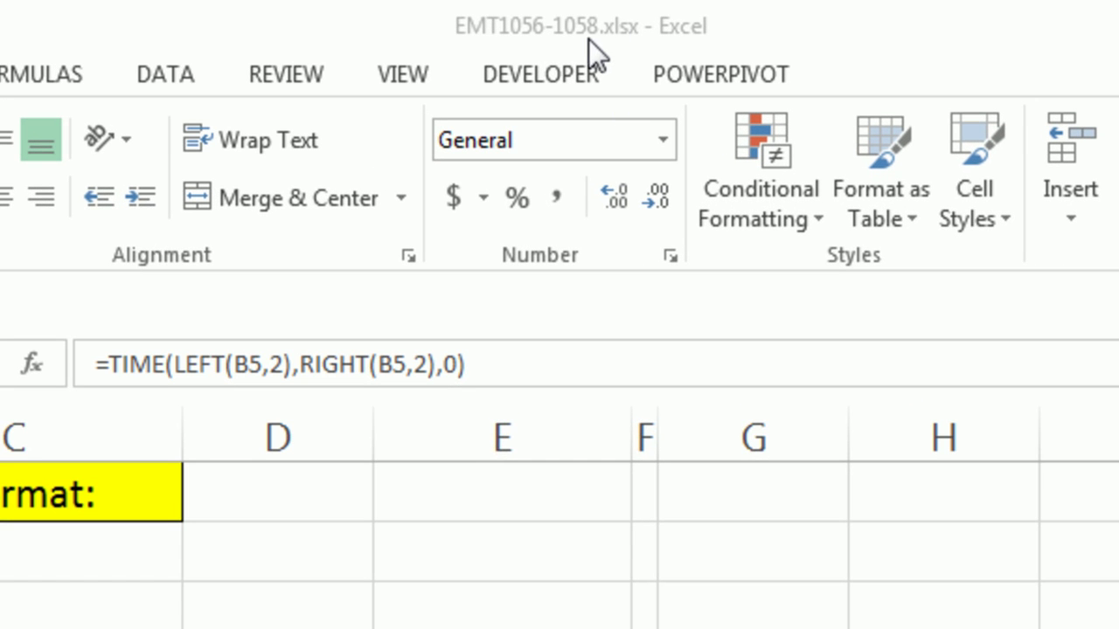
Review E5's TIME formula and show its 8:00 AM result as a General number.
click(565, 24)
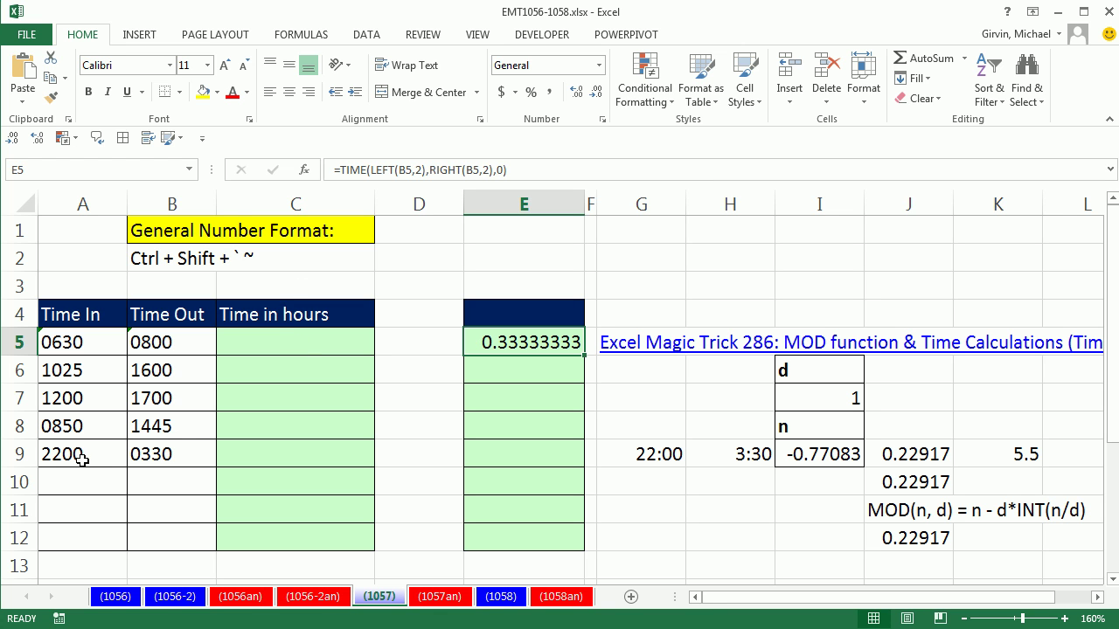
click(80, 459)
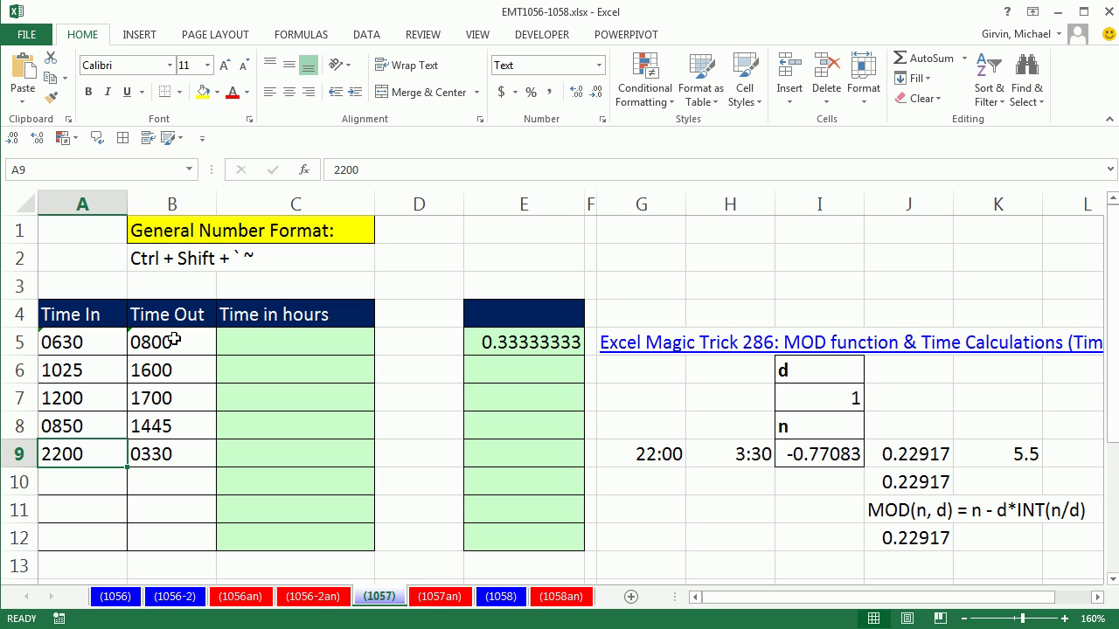
double_click(544, 343)
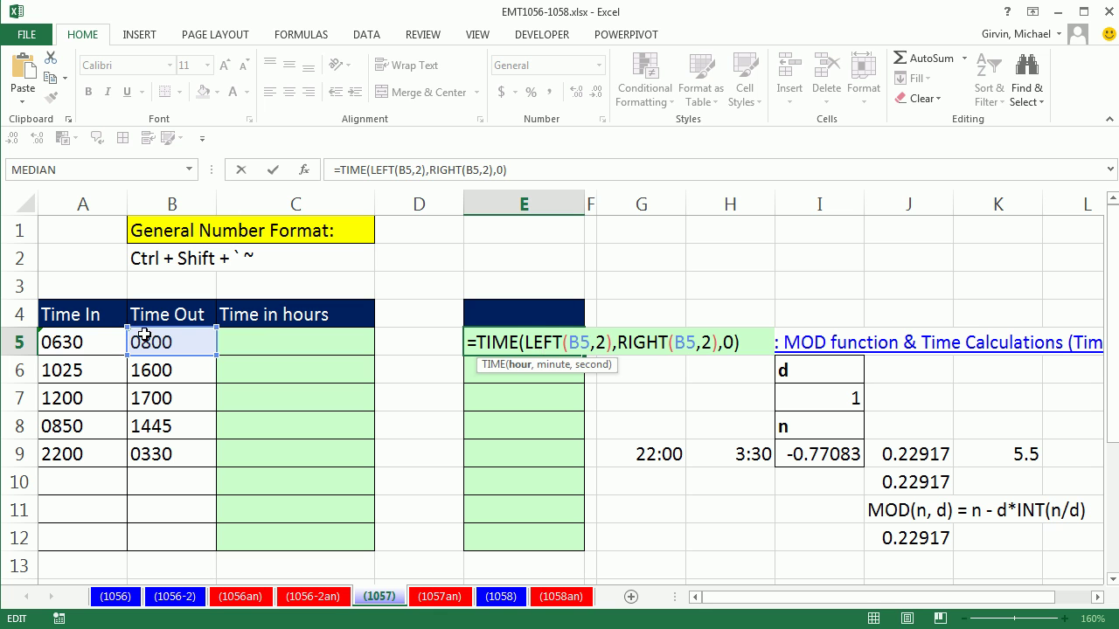
click(652, 343)
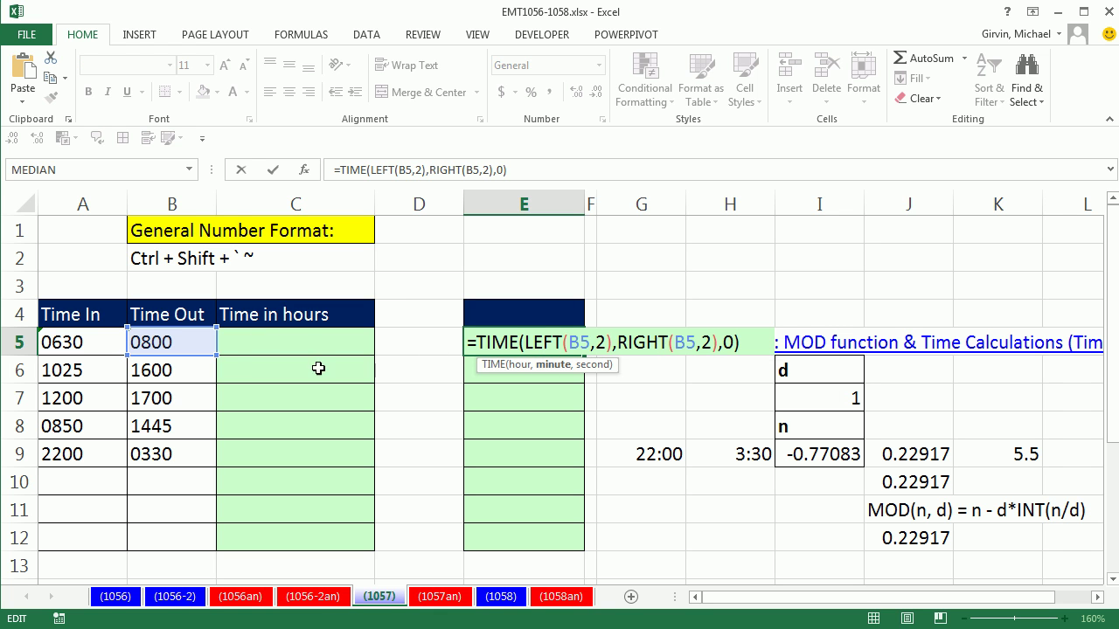
click(733, 343)
key(Return)
click(549, 346)
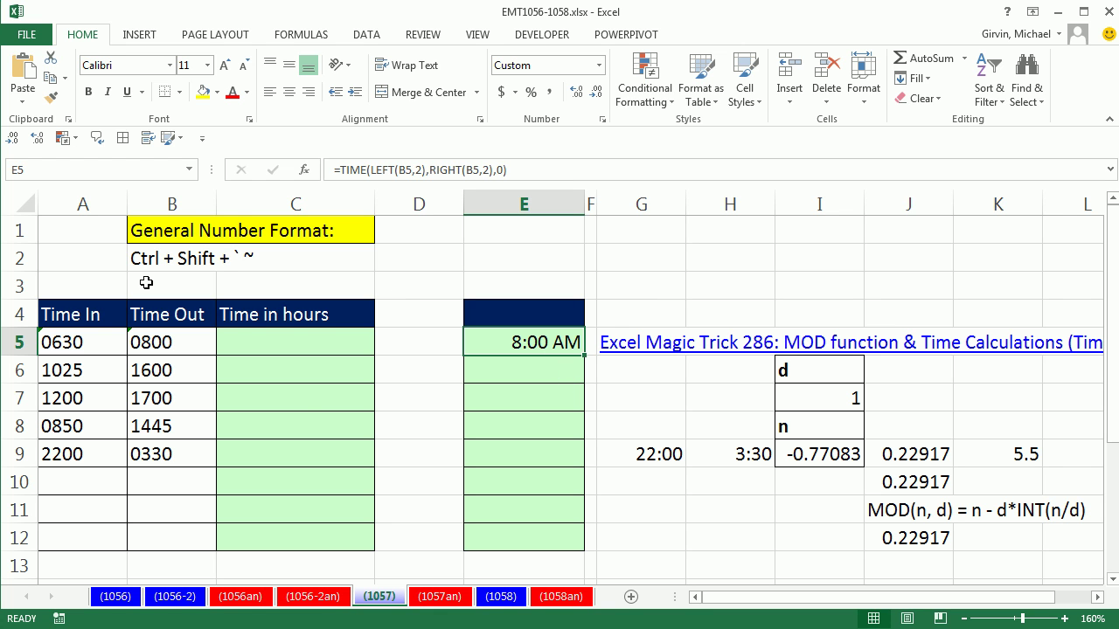
key(ctrl+shift+asciitilde)
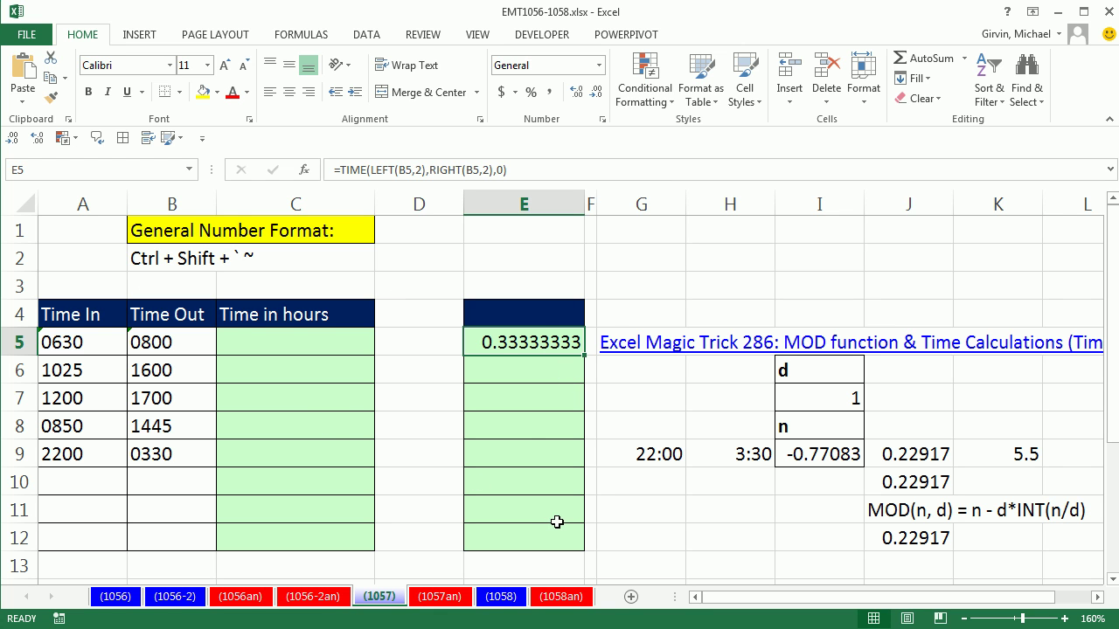
double_click(498, 346)
key(Escape)
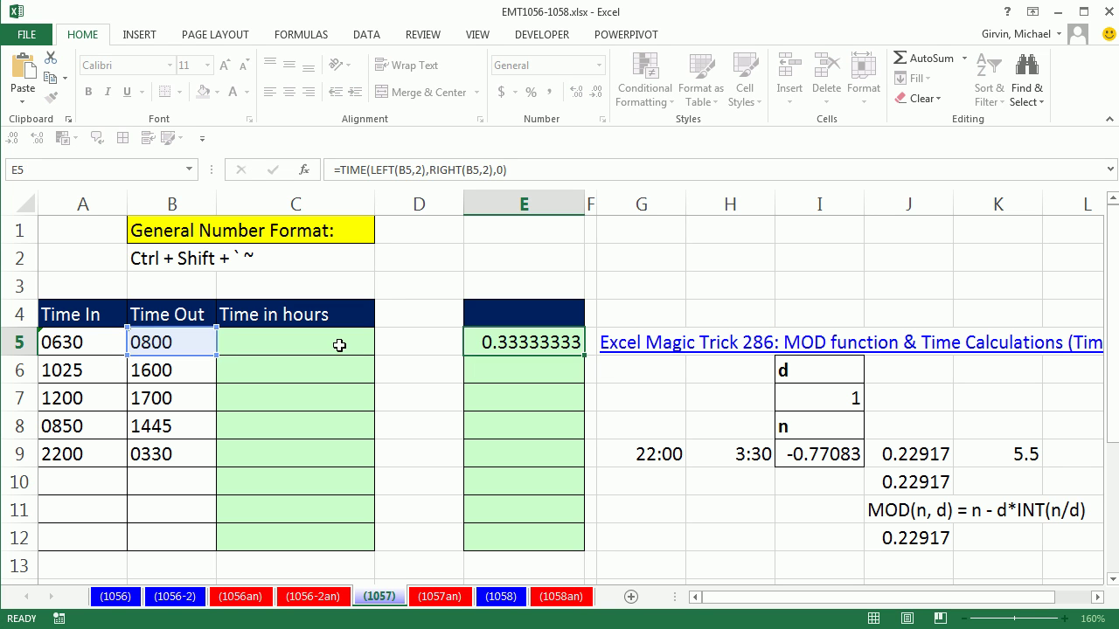
Enter =TEXT(B5,"00\:00") in C5 to format B5's Time Out as time text.
click(339, 346)
text(=)
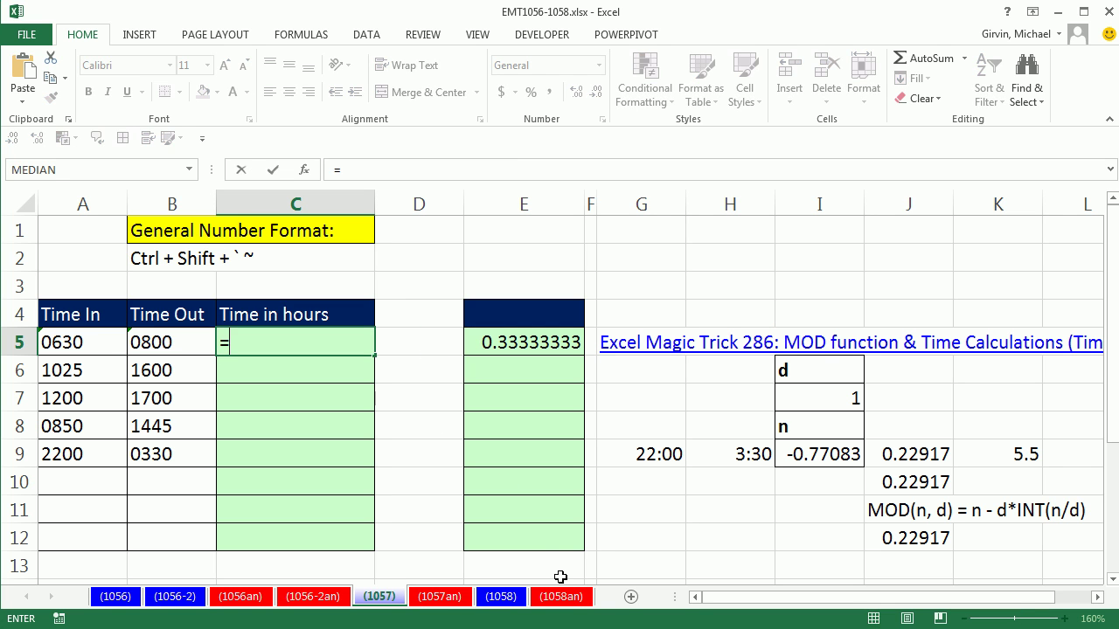
text(text)
key(Tab)
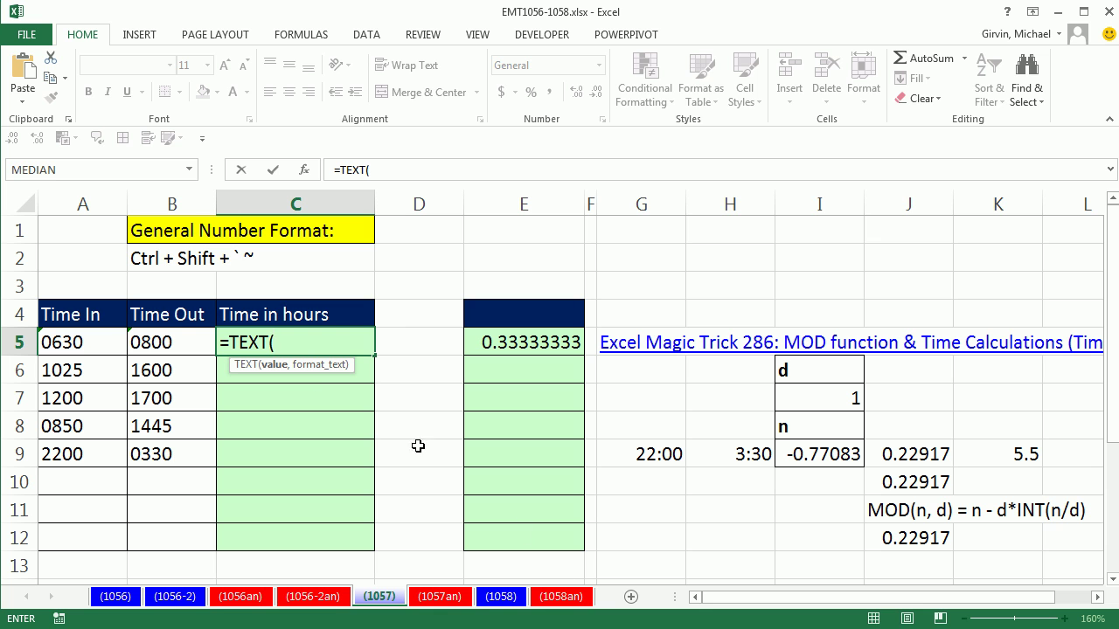
click(161, 338)
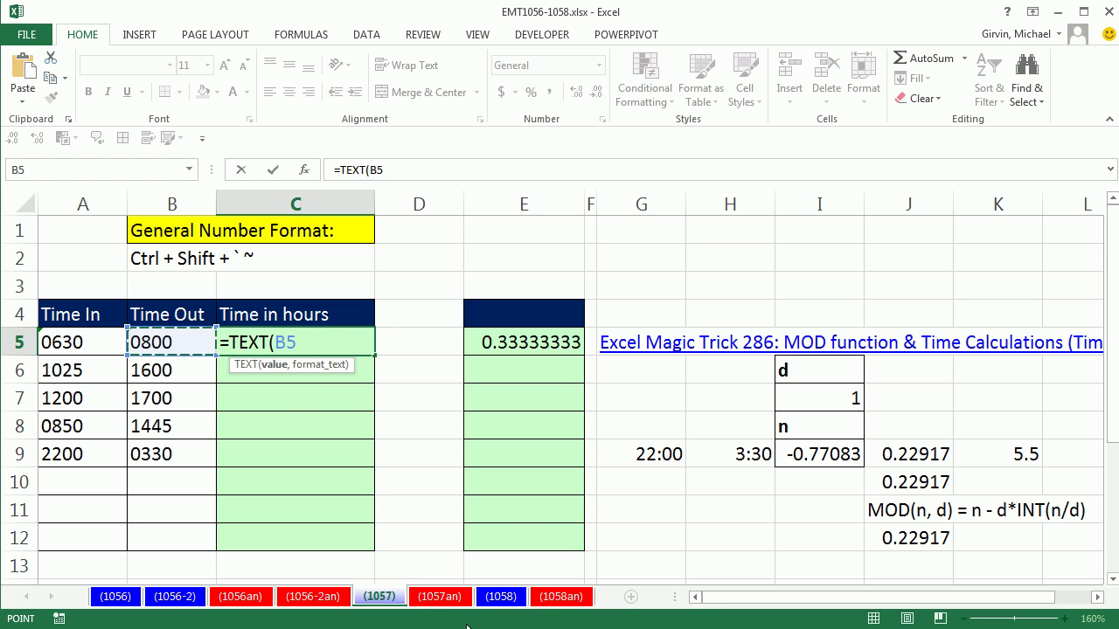
text(,)
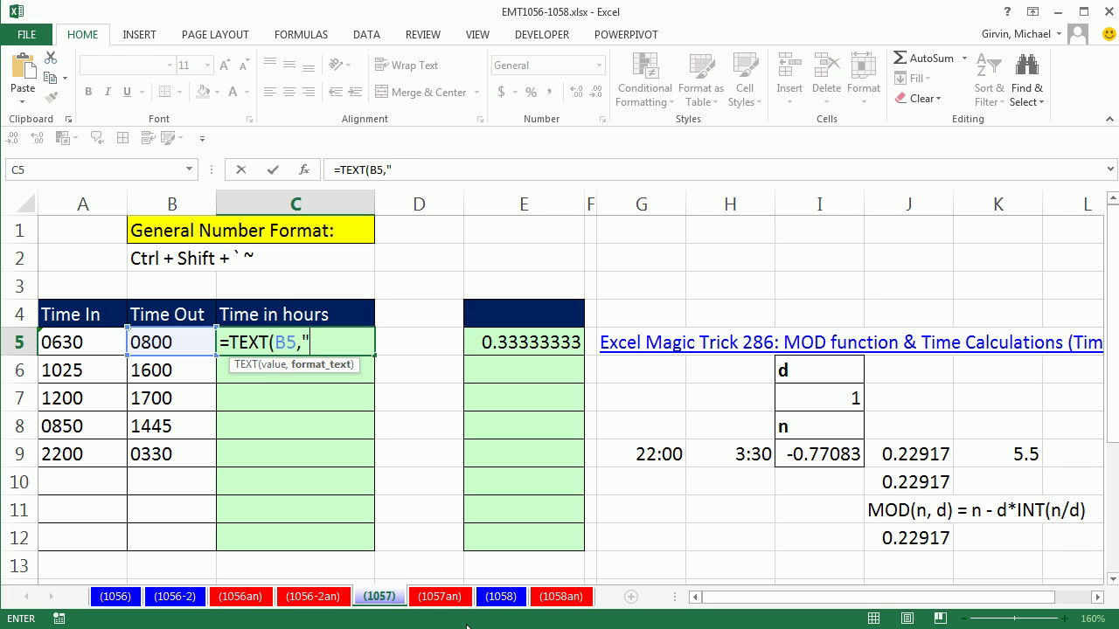
text("00)
text(\:00)
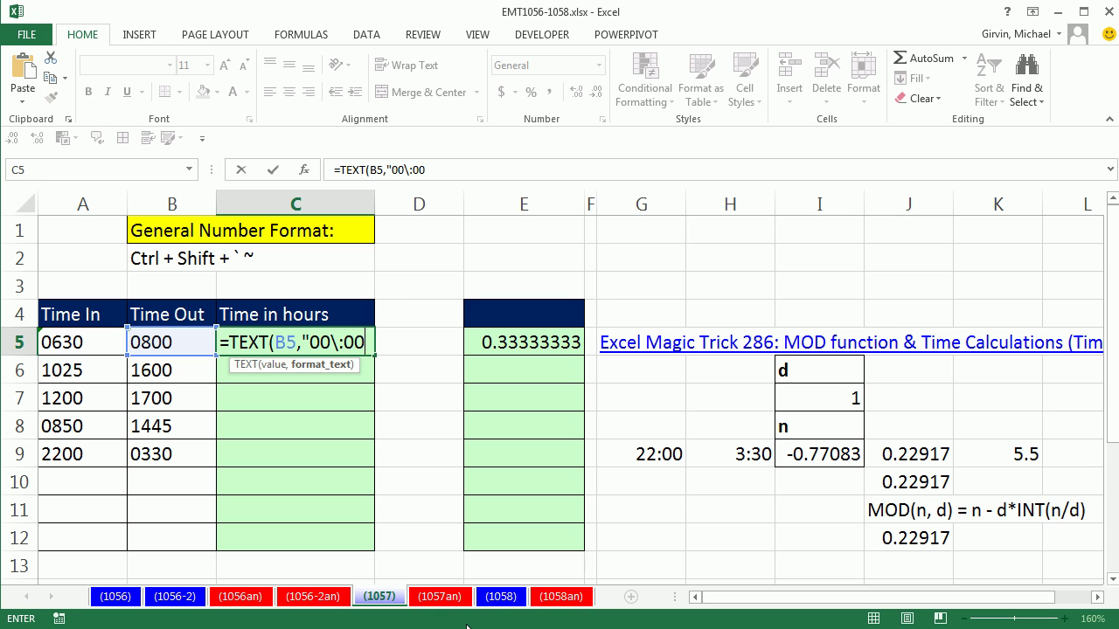
text("))
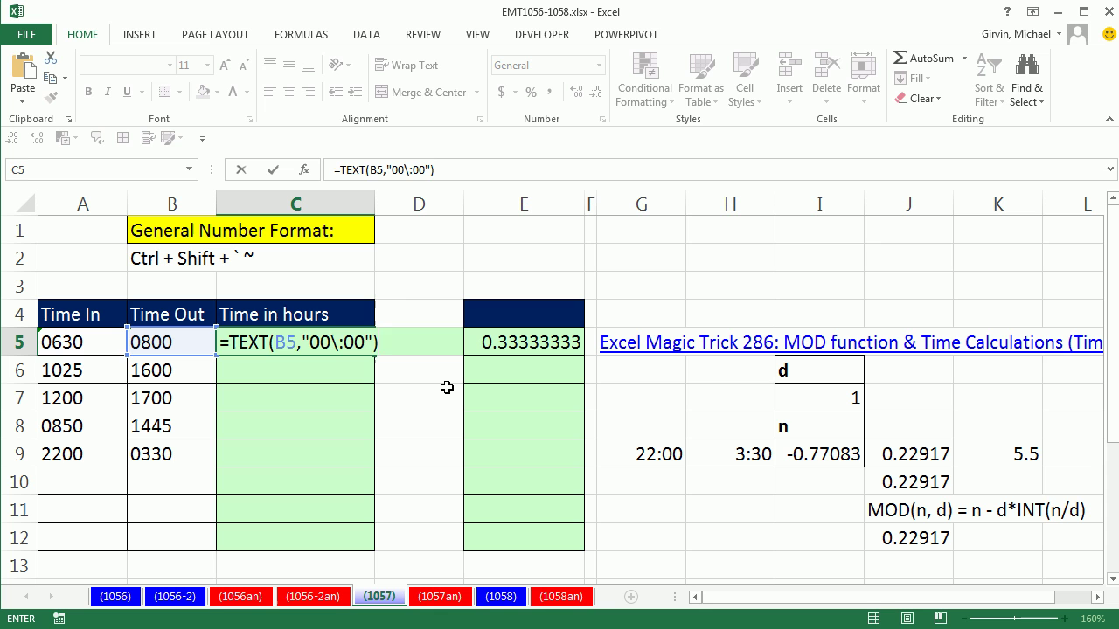
key(ctrl+Return)
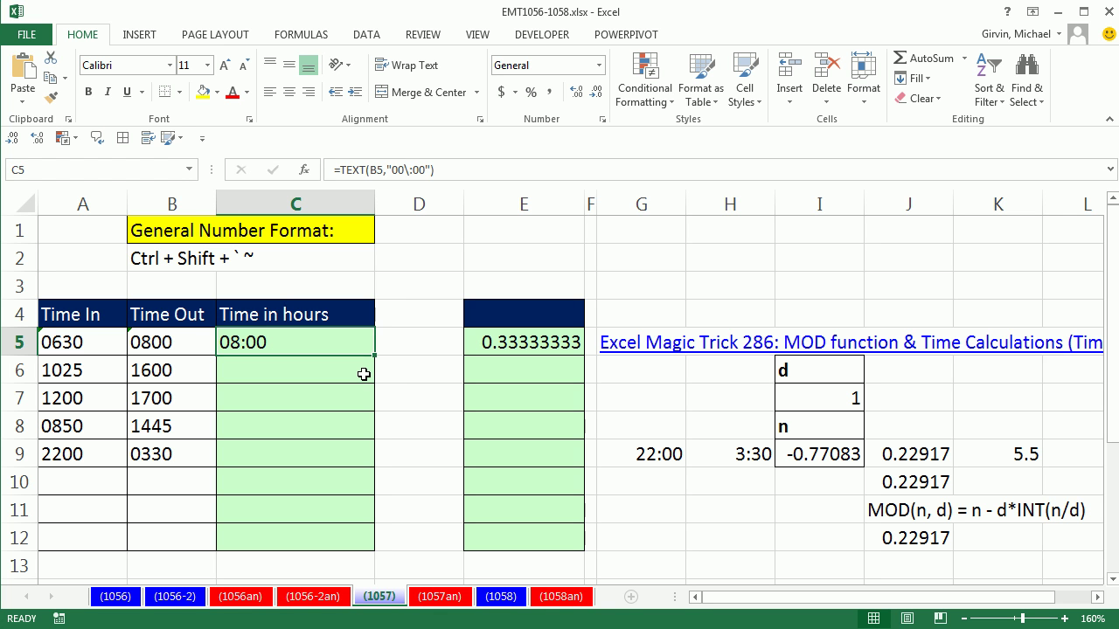
Append +0 to C5's formula and set it to General, showing 0.333333333.
key(F2)
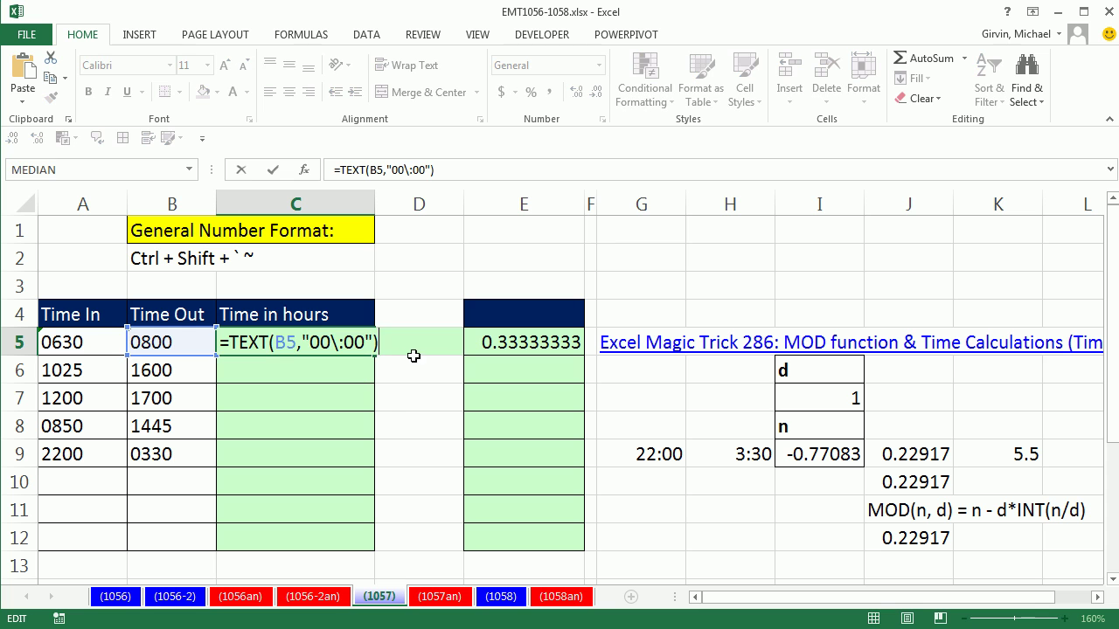
text(+0)
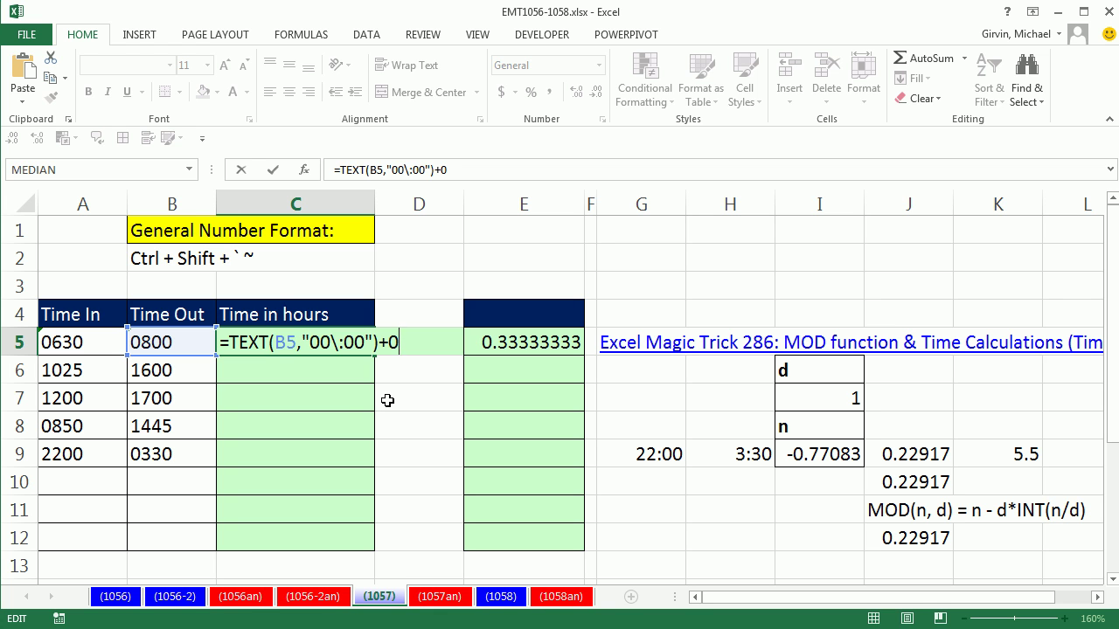
key(ctrl+Return)
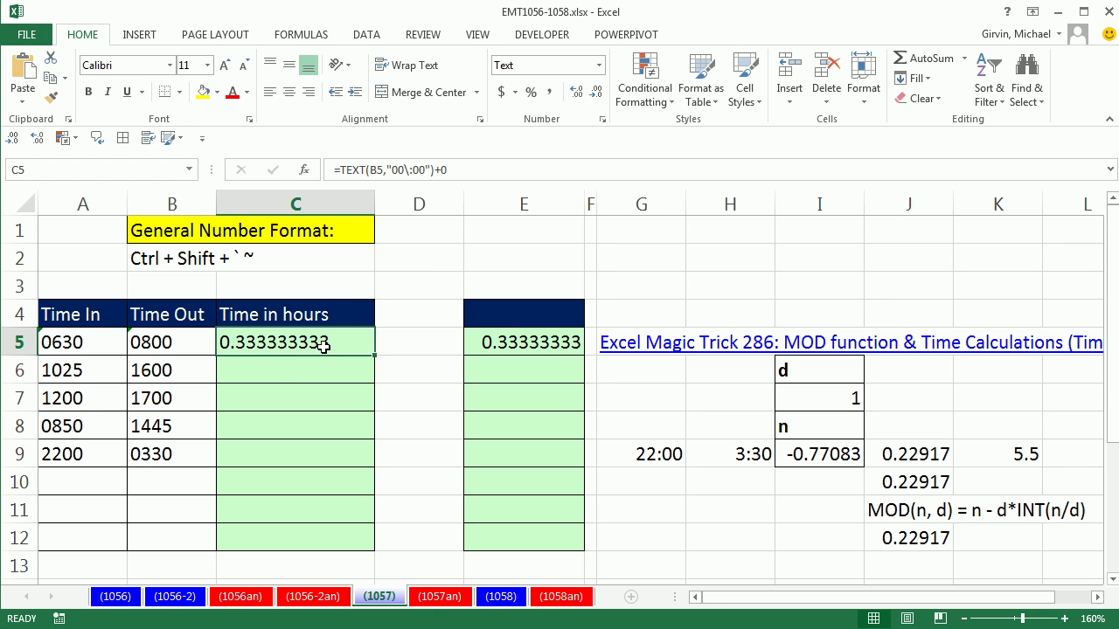
key(ctrl+shift+asciitilde)
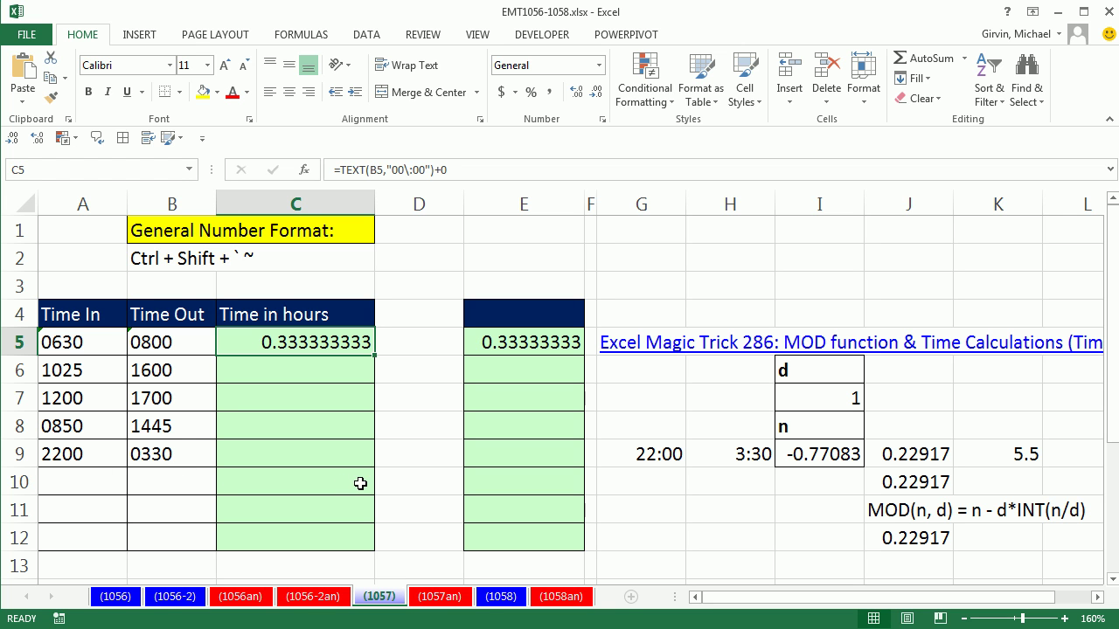
Rework C5 so a copied second TEXT expression follows the minus, dropping the +0.
double_click(310, 343)
drag(399, 341, 232, 343)
key(ctrl+c)
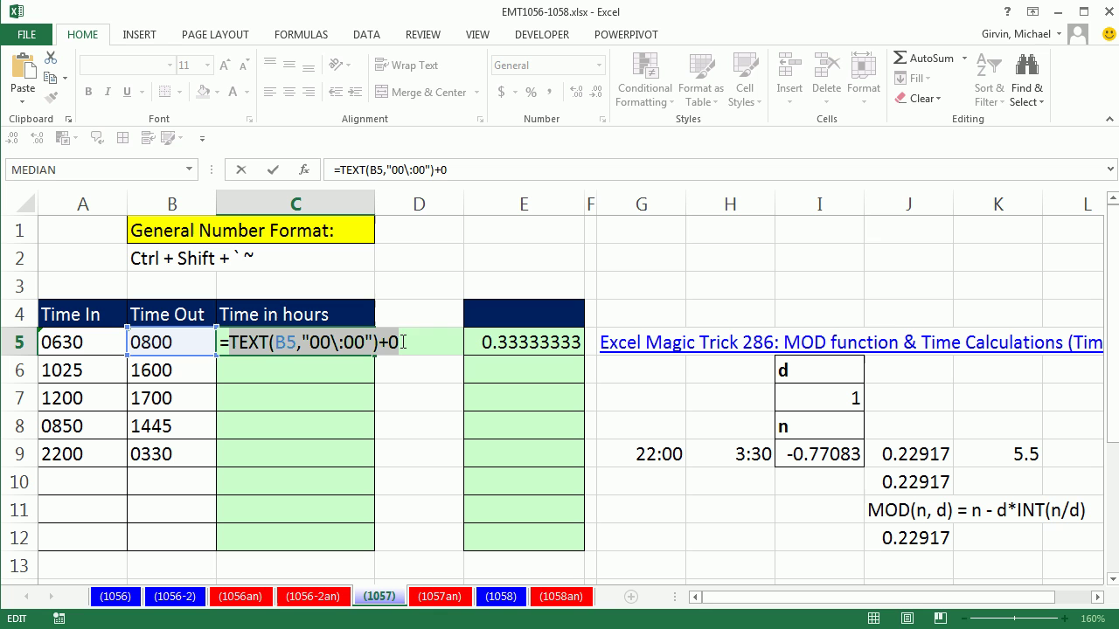
click(428, 343)
key(BackSpace)
key(BackSpace)
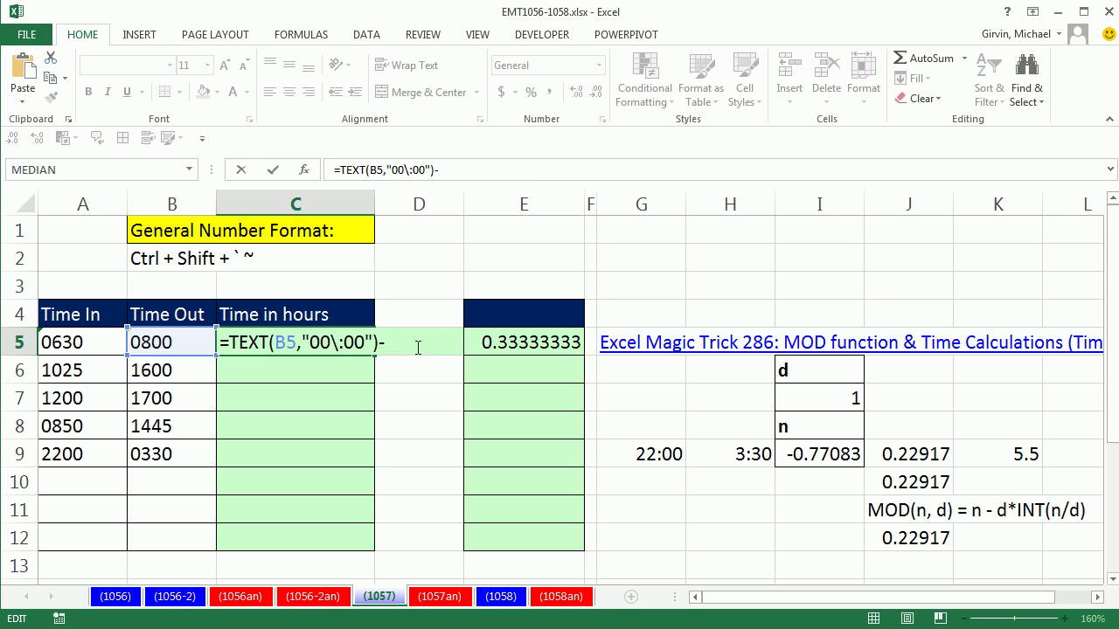
key(ctrl+v)
text(+0)
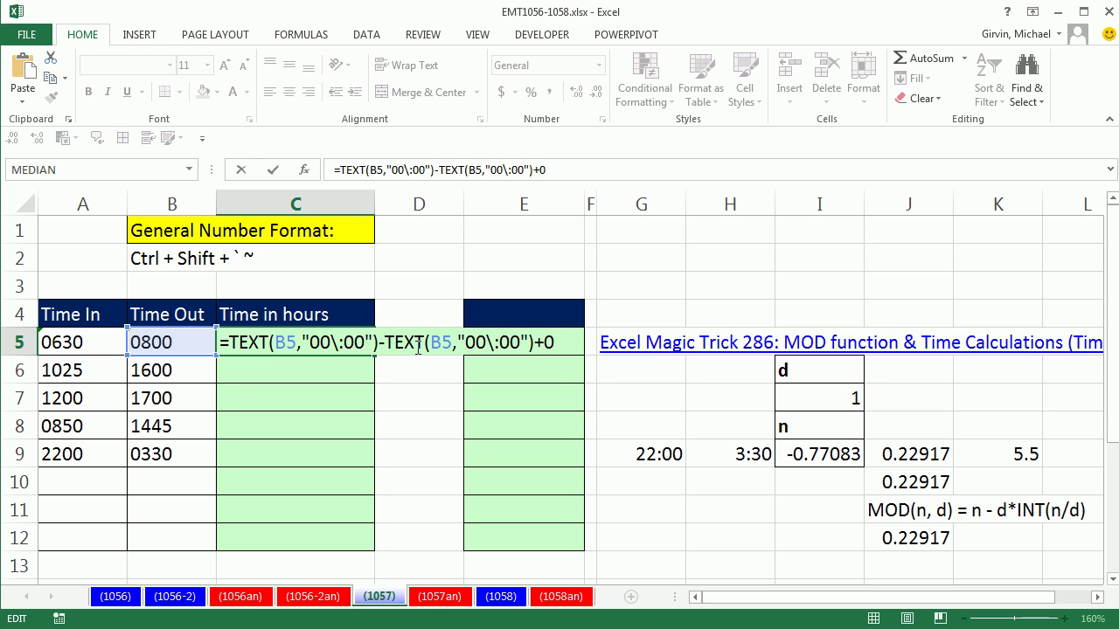
key(BackSpace)
key(BackSpace)
Point the second TEXT at A5, make C5 General, and fill it down to C9.
double_click(439, 342)
click(67, 344)
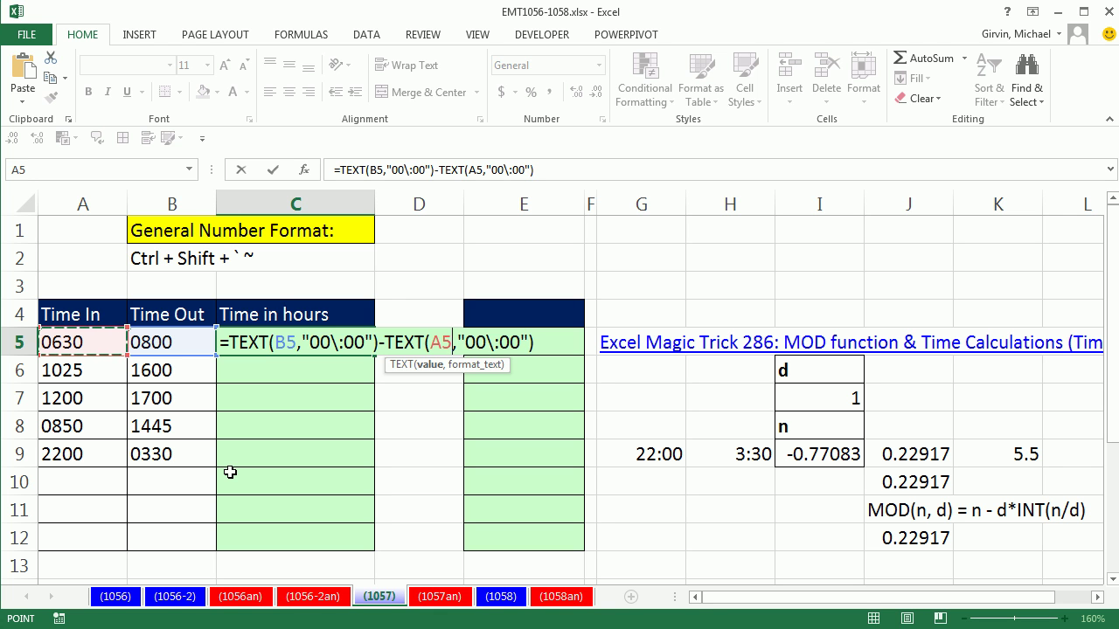
key(ctrl+Return)
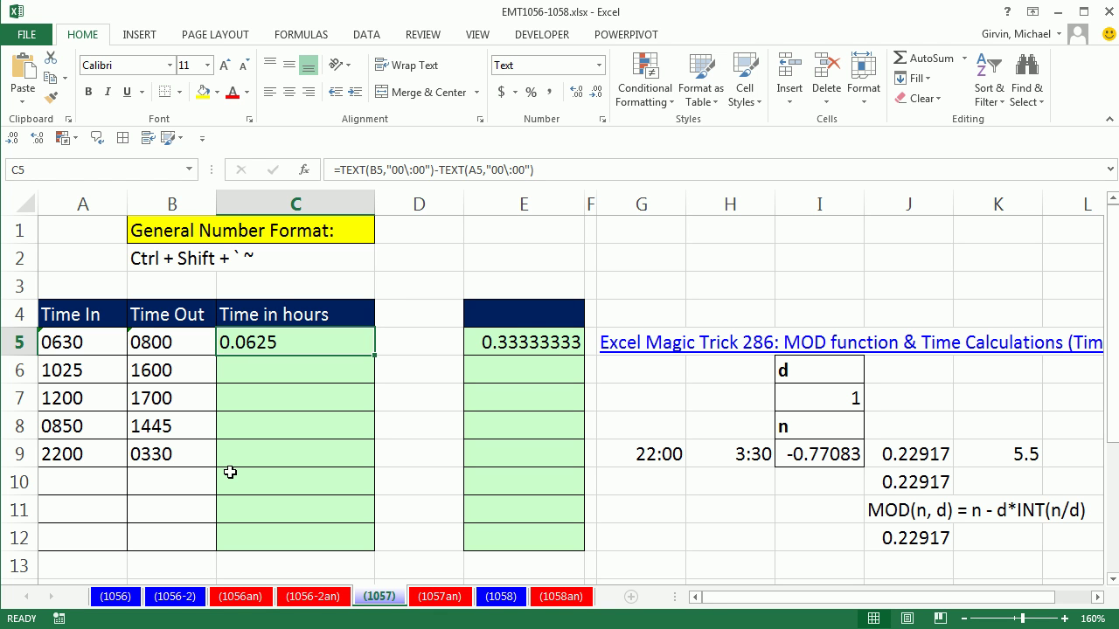
key(ctrl+shift+grave)
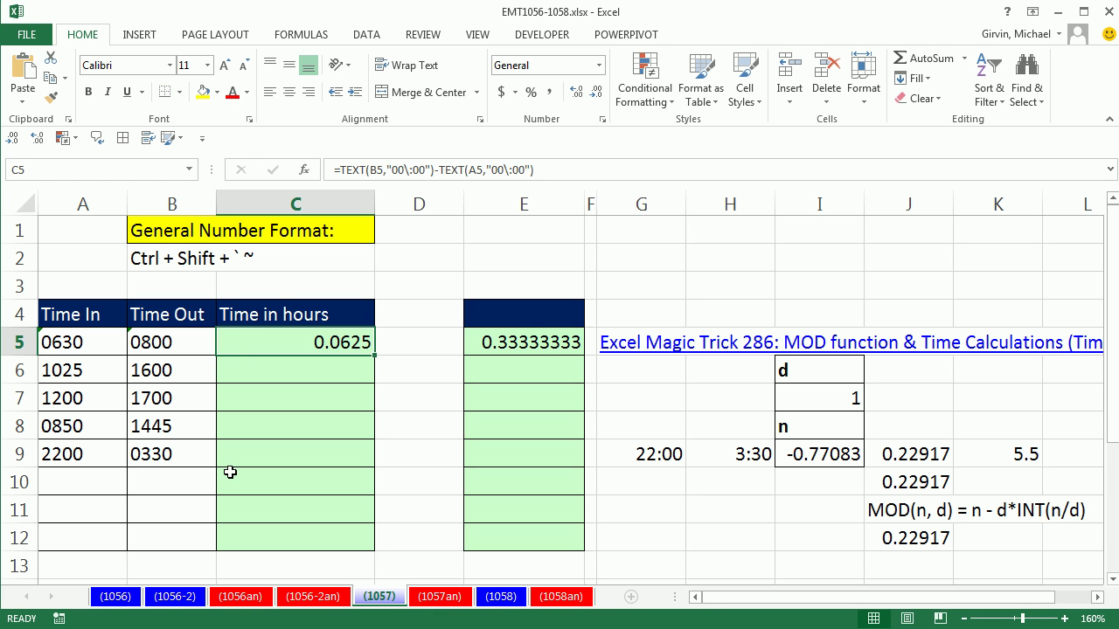
double_click(373, 354)
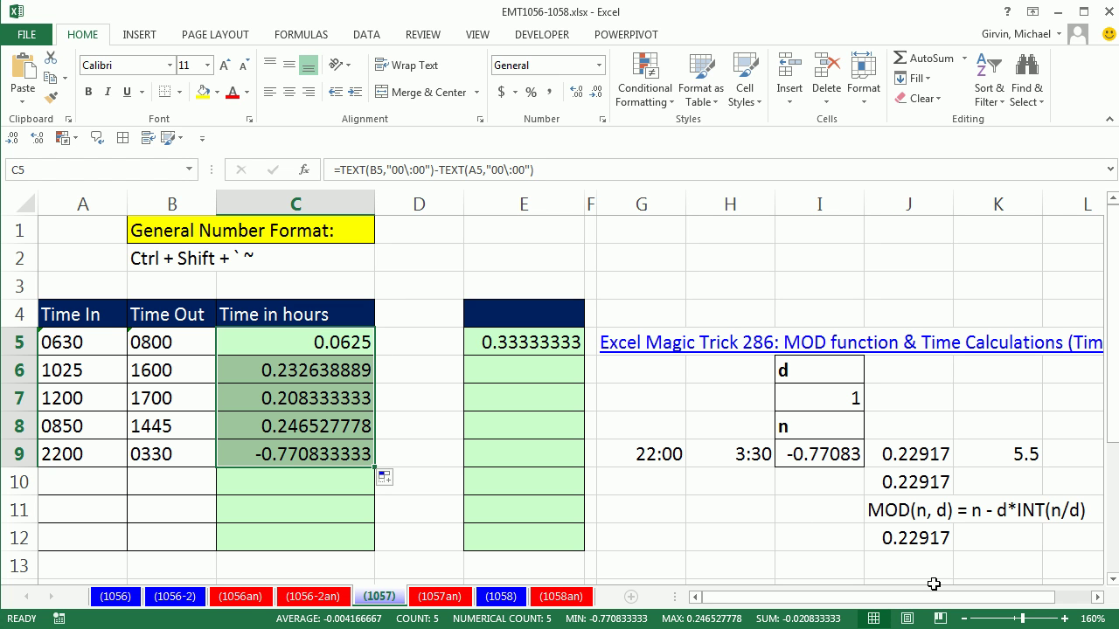
Scroll to the MOD example and inspect the I9, J9 and J10 =MOD(I9,1) formulas.
click(1097, 597)
click(1097, 597)
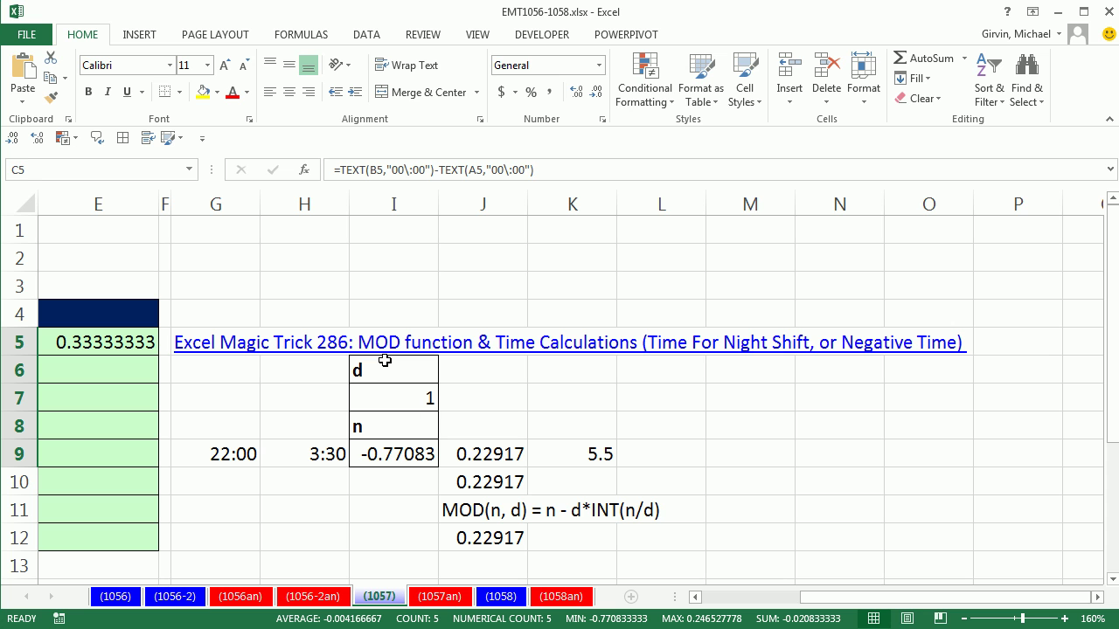
double_click(414, 451)
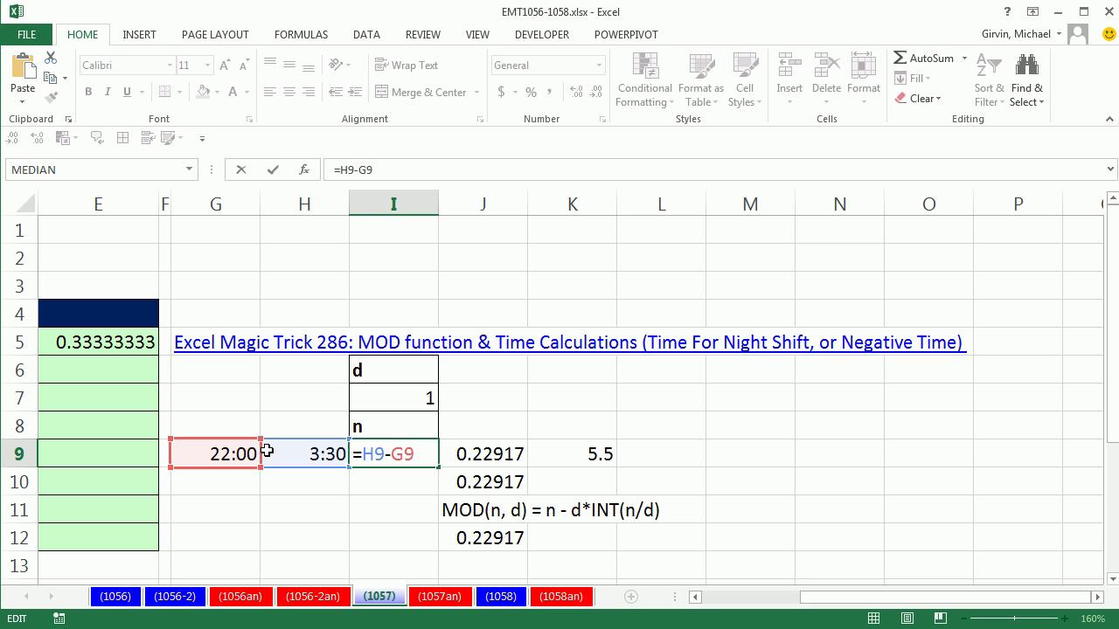
key(ctrl+Return)
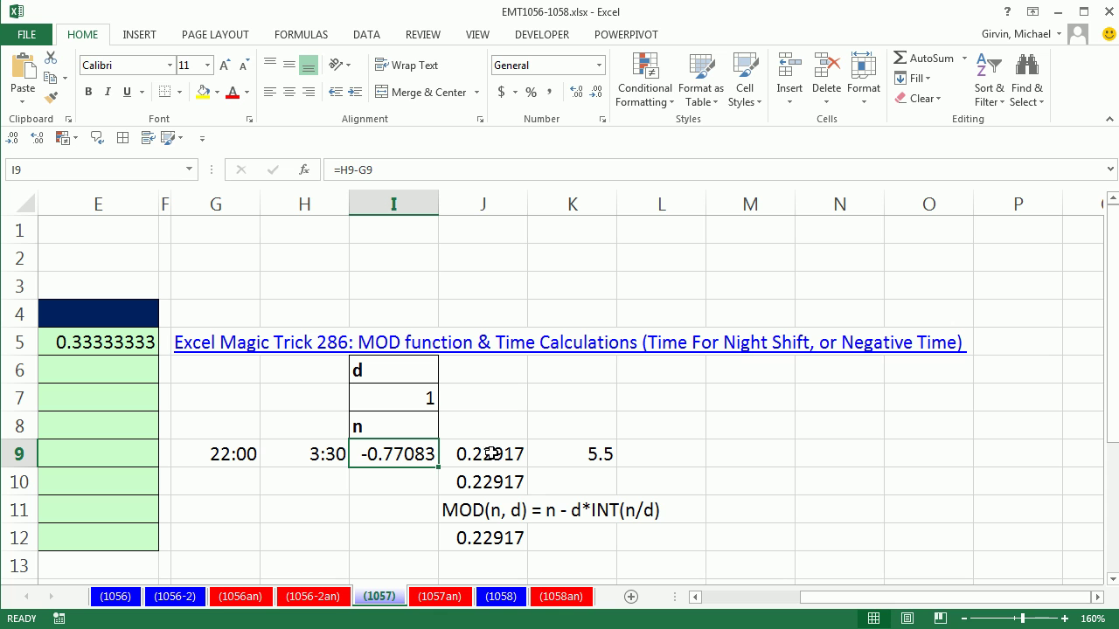
click(491, 451)
key(F2)
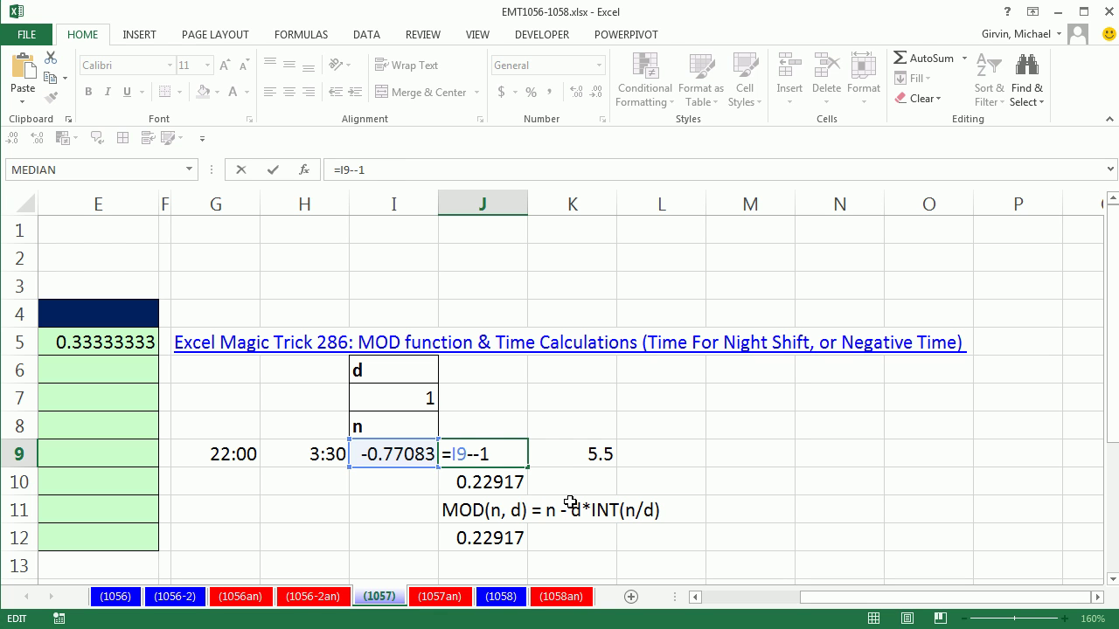
key(Return)
double_click(487, 481)
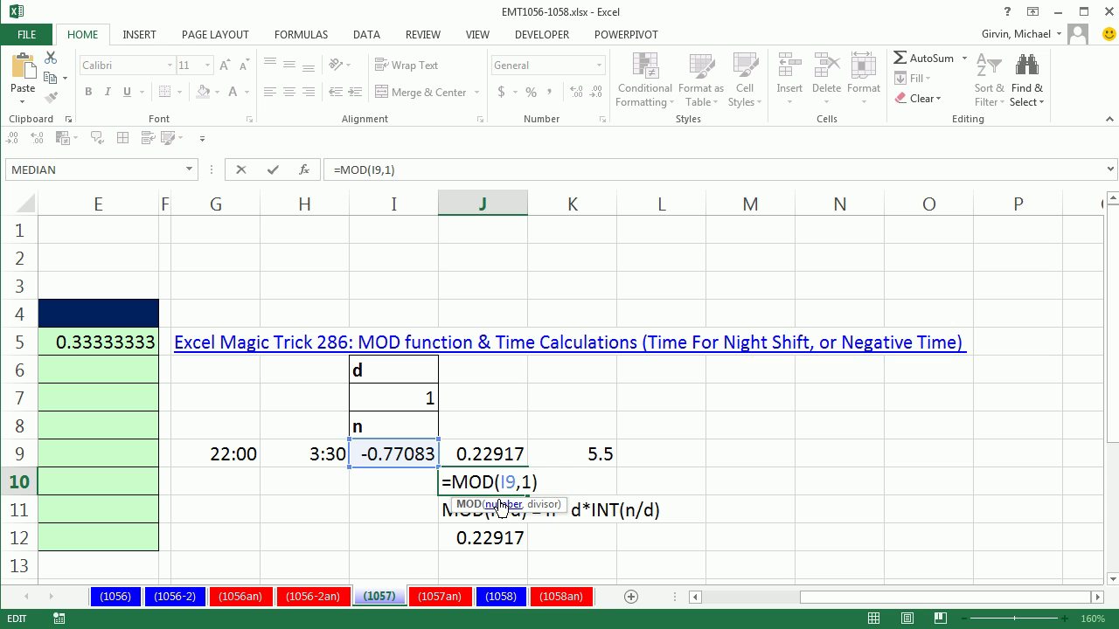
key(Return)
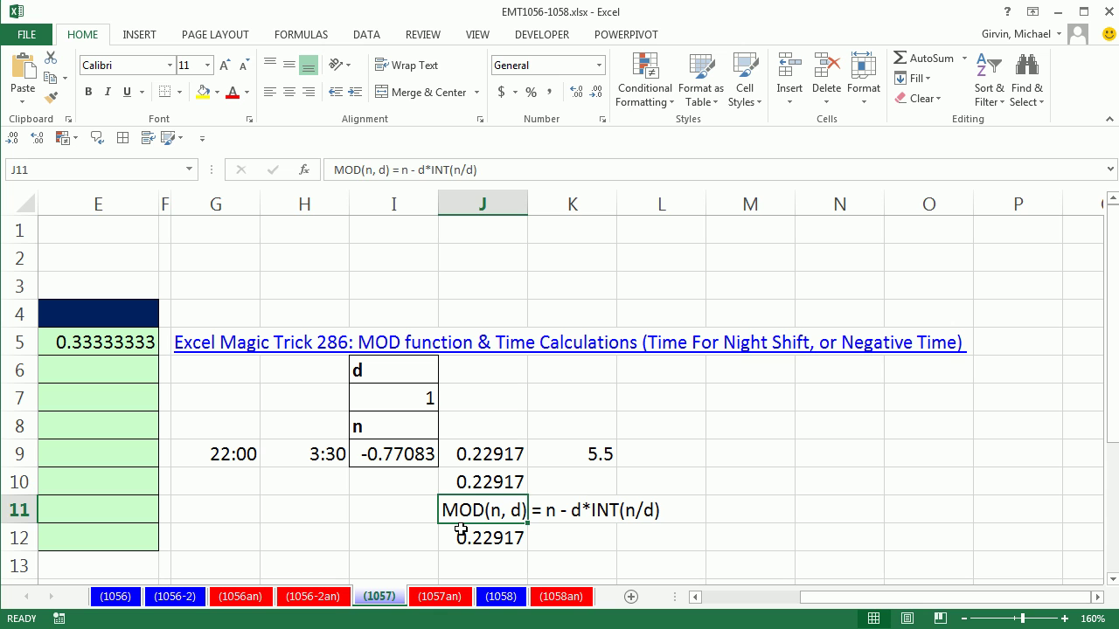
Evaluate INT(I9/I7) in J12's long-hand MOD formula to -1, then discard the evaluation.
click(569, 532)
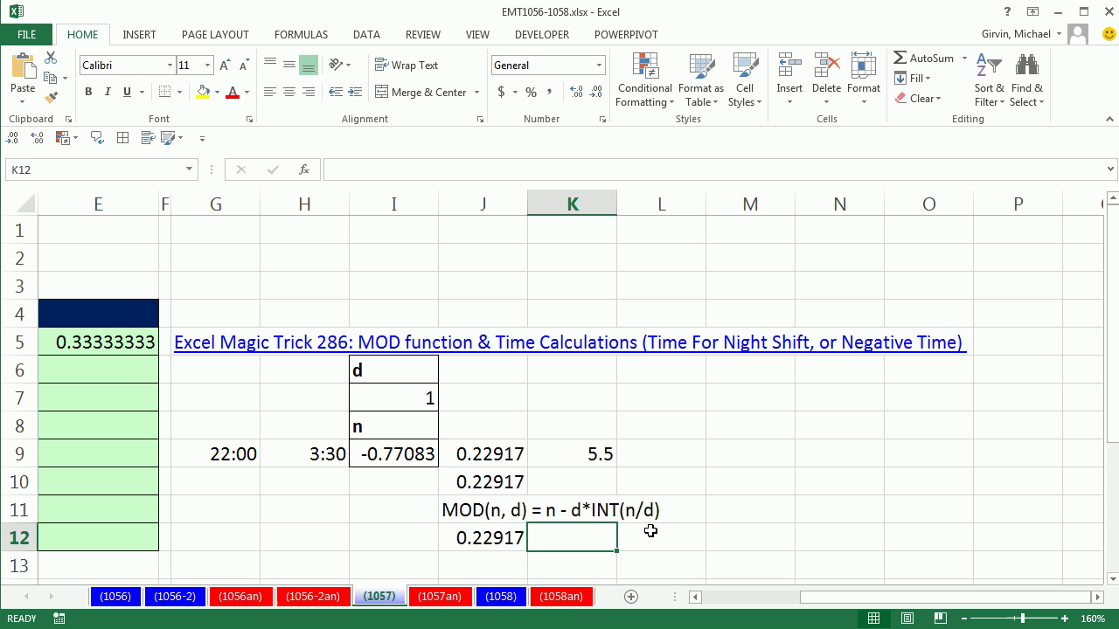
click(429, 398)
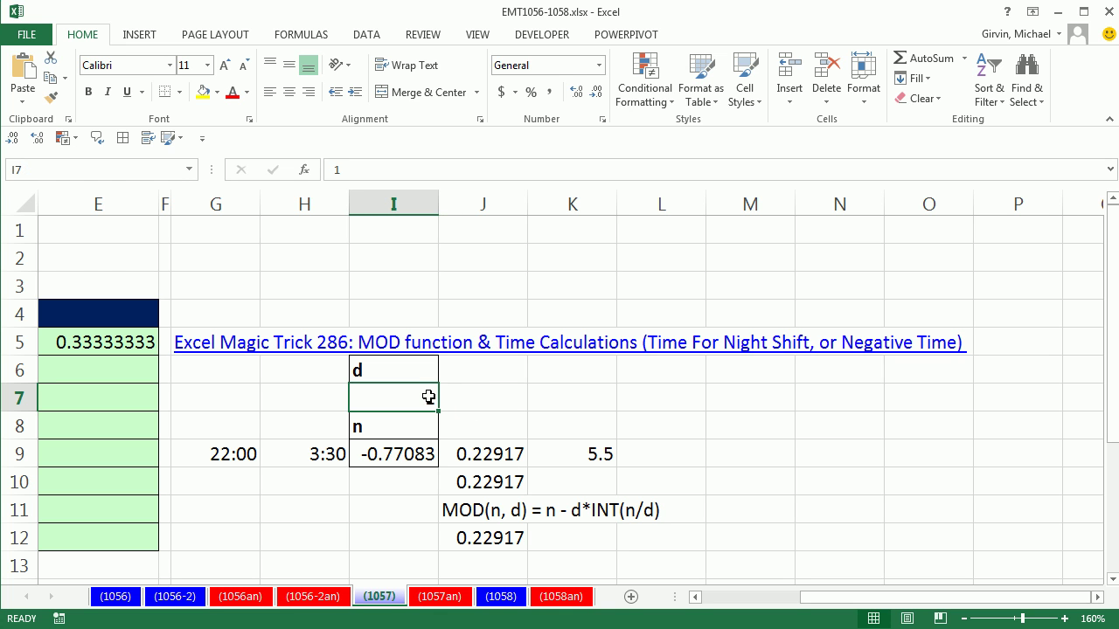
click(408, 451)
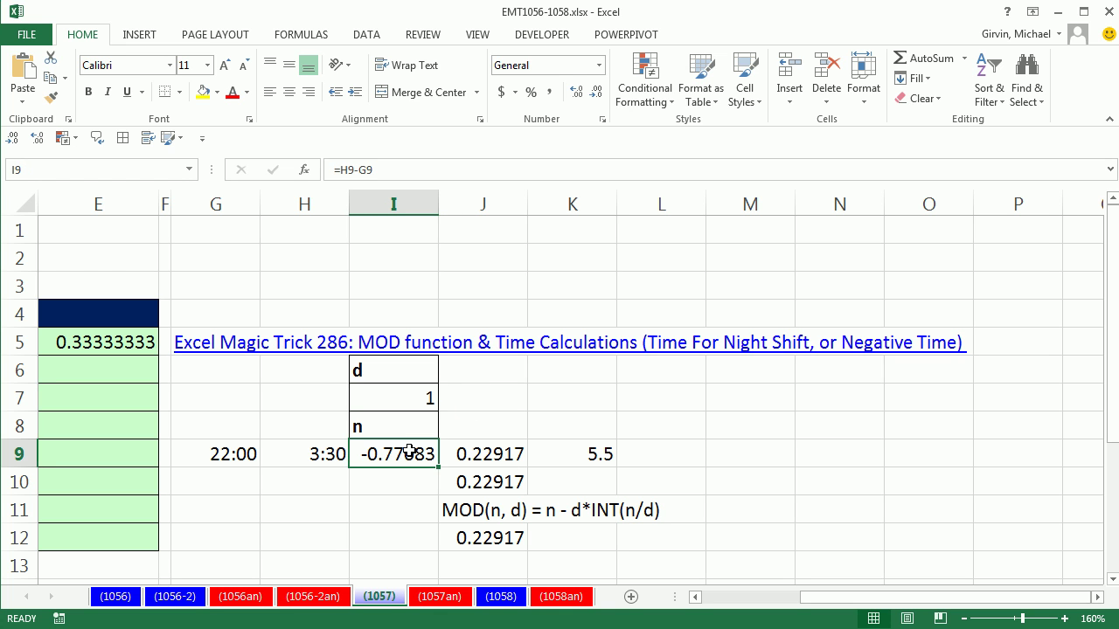
double_click(463, 541)
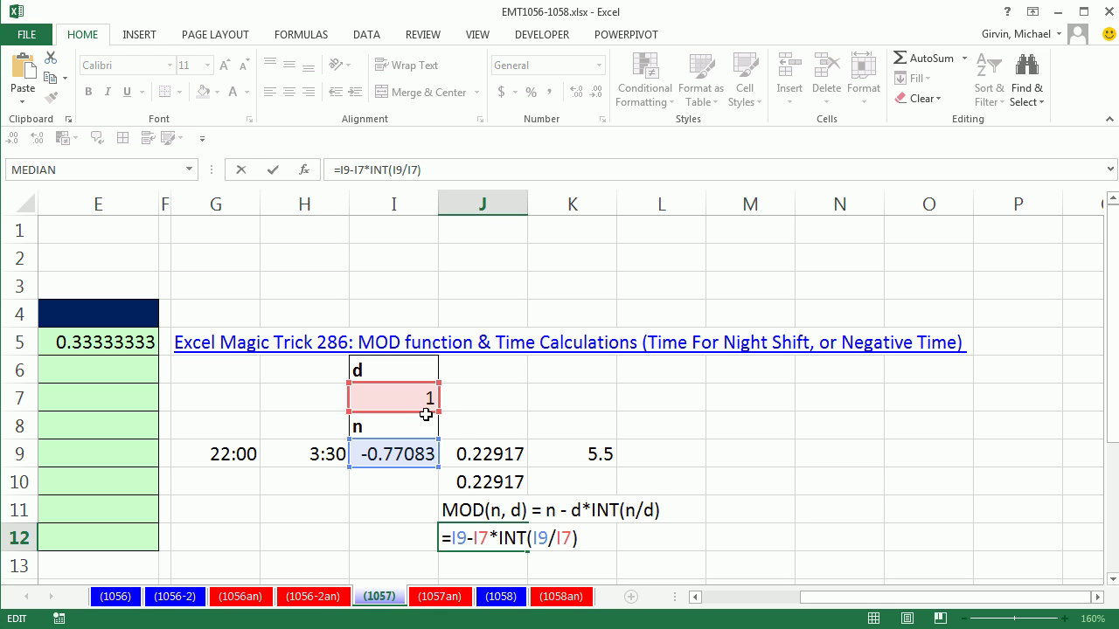
drag(499, 538, 622, 538)
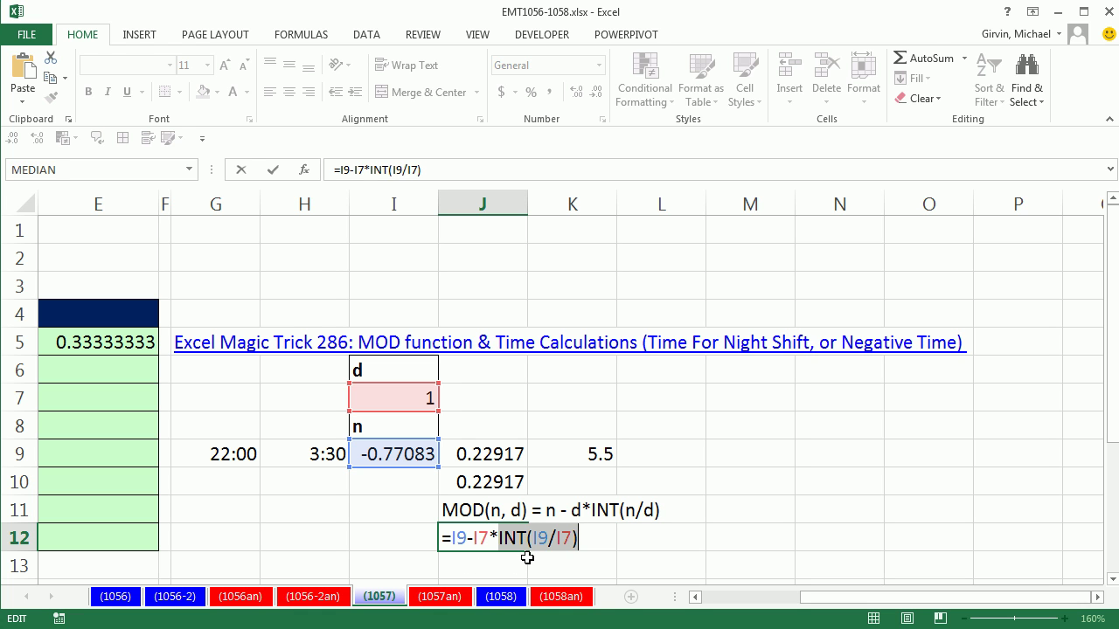
key(F9)
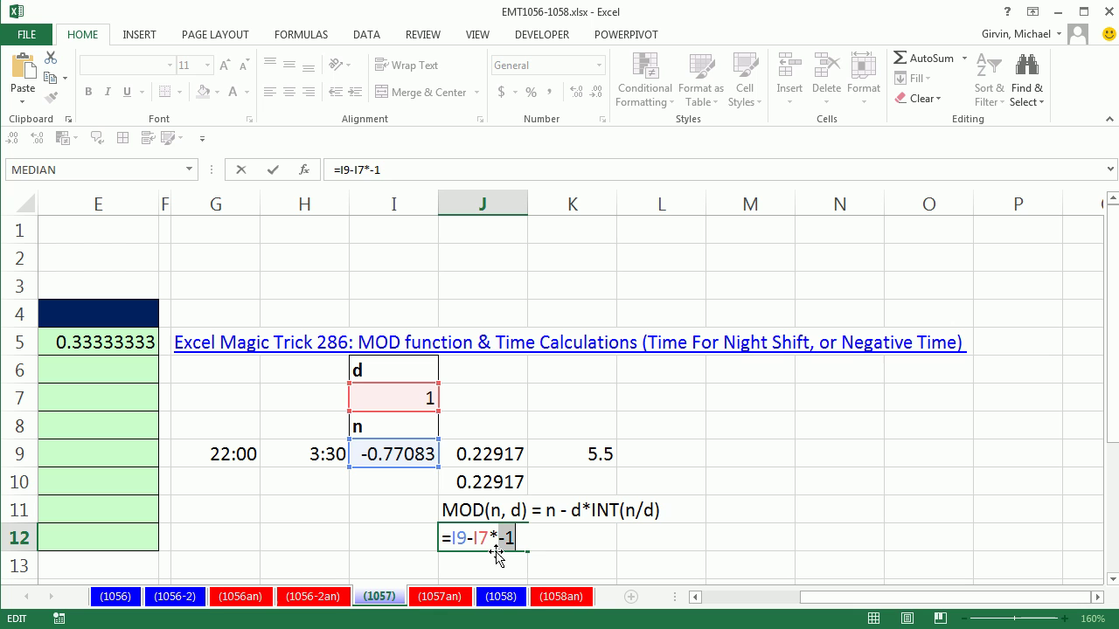
key(Escape)
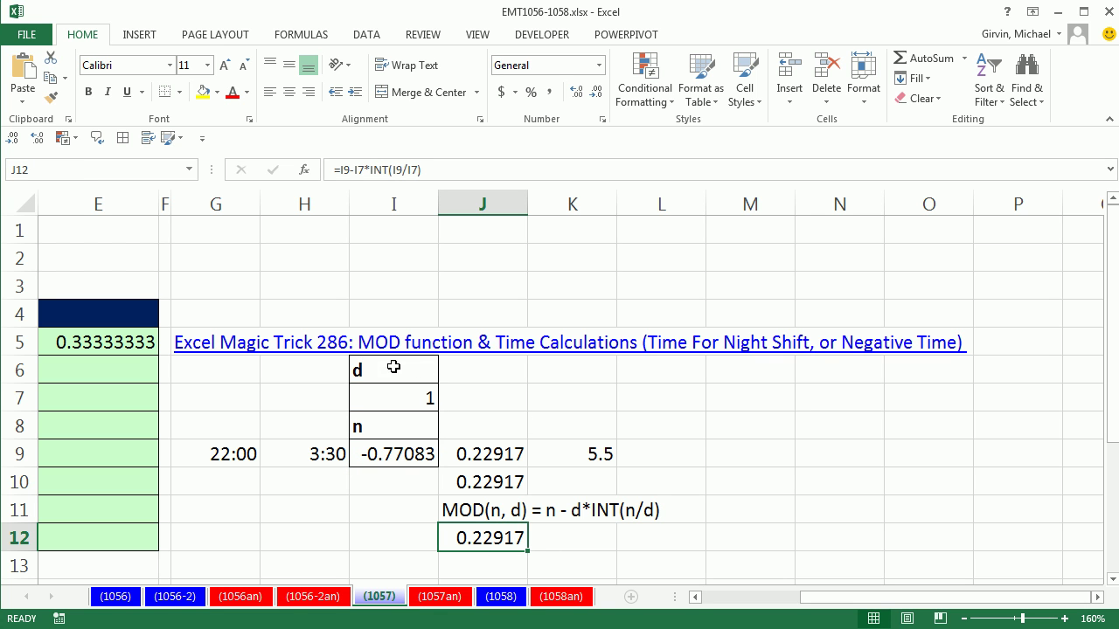
Review J10's =MOD(I9,1) formula and scroll back to the Time in hours table.
drag(929, 603, 925, 604)
double_click(478, 482)
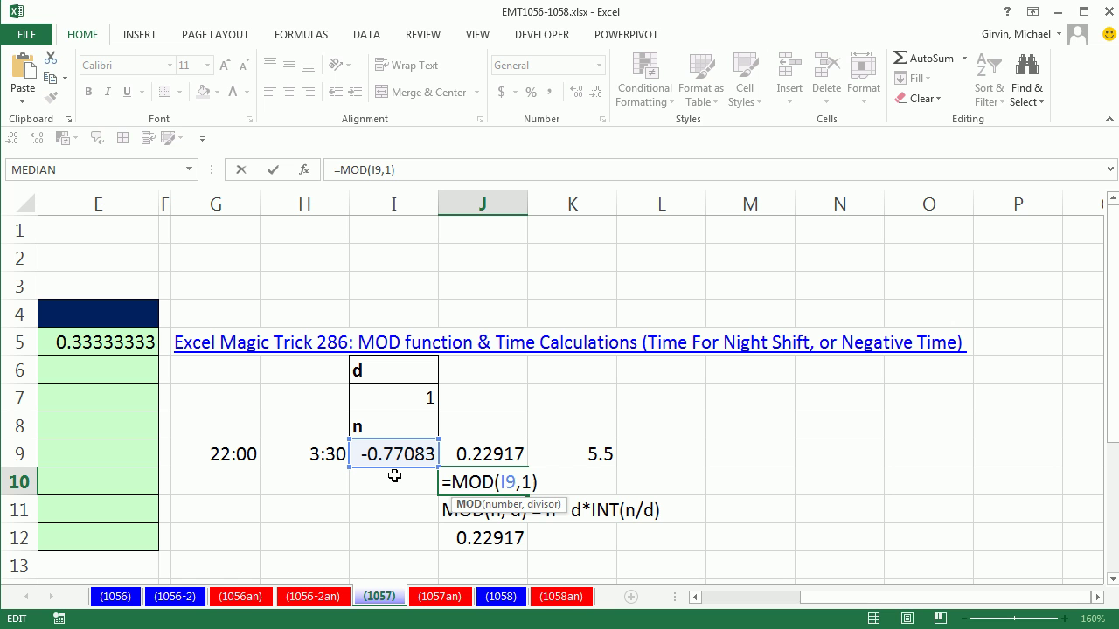
key(ctrl+Return)
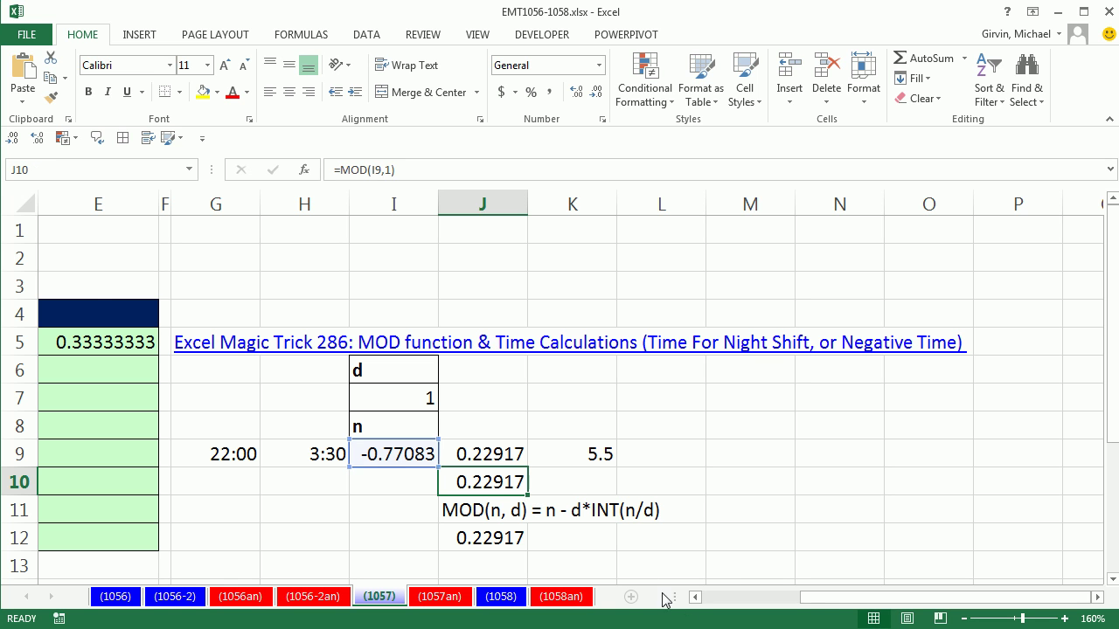
drag(830, 598, 688, 597)
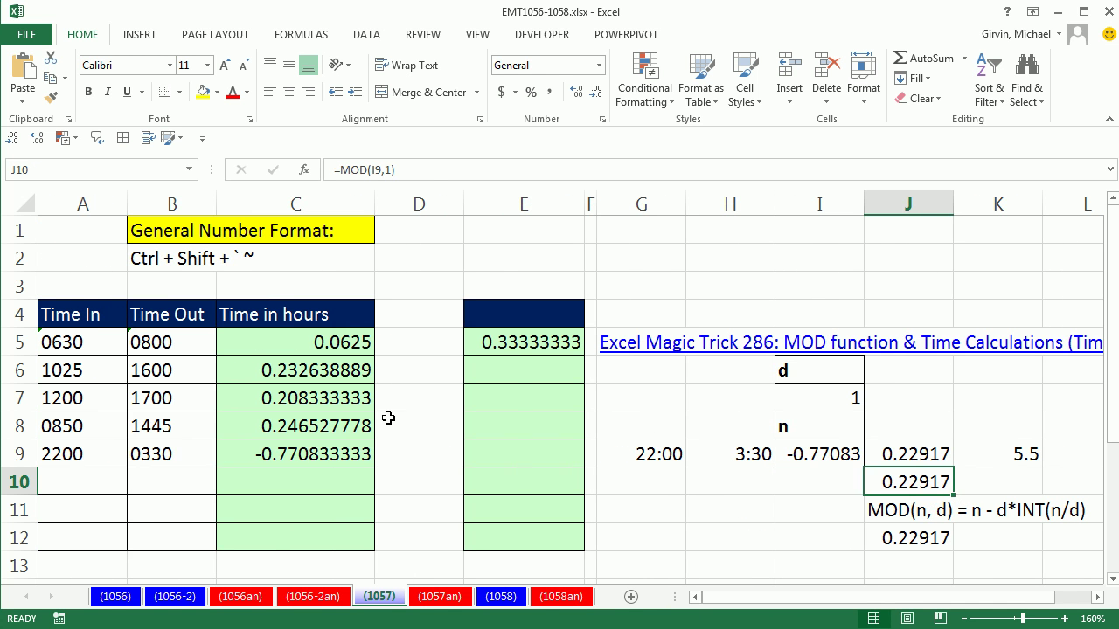
Wrap C5's time difference in MOD(...,1), fill it to C9, and check C9 shows 0.229166667.
click(308, 343)
double_click(309, 343)
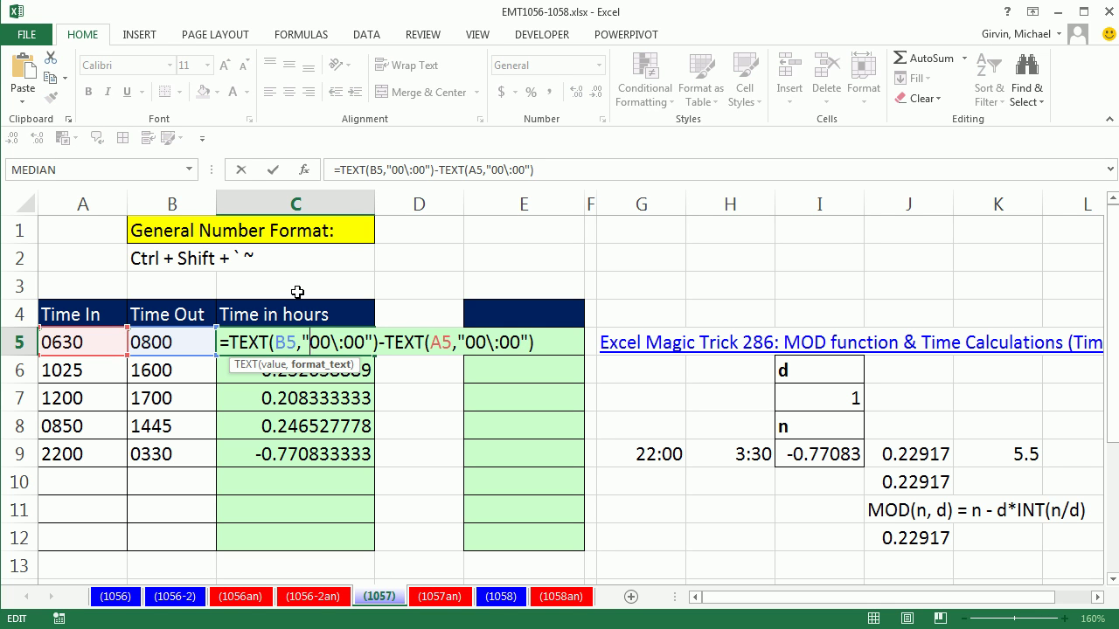
click(231, 341)
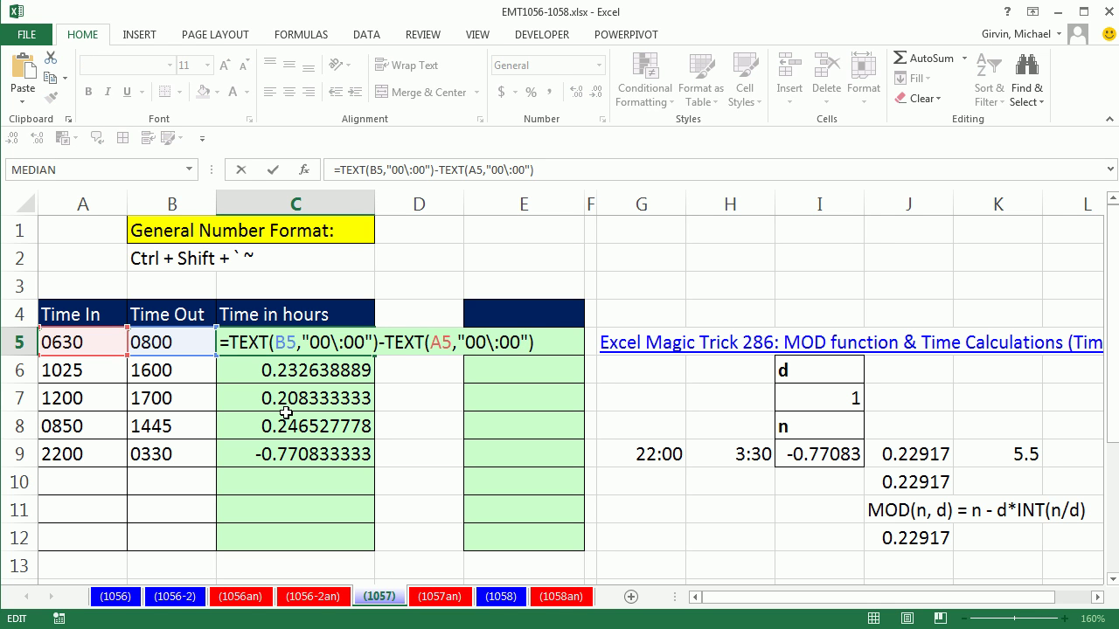
text(mod)
key(Tab)
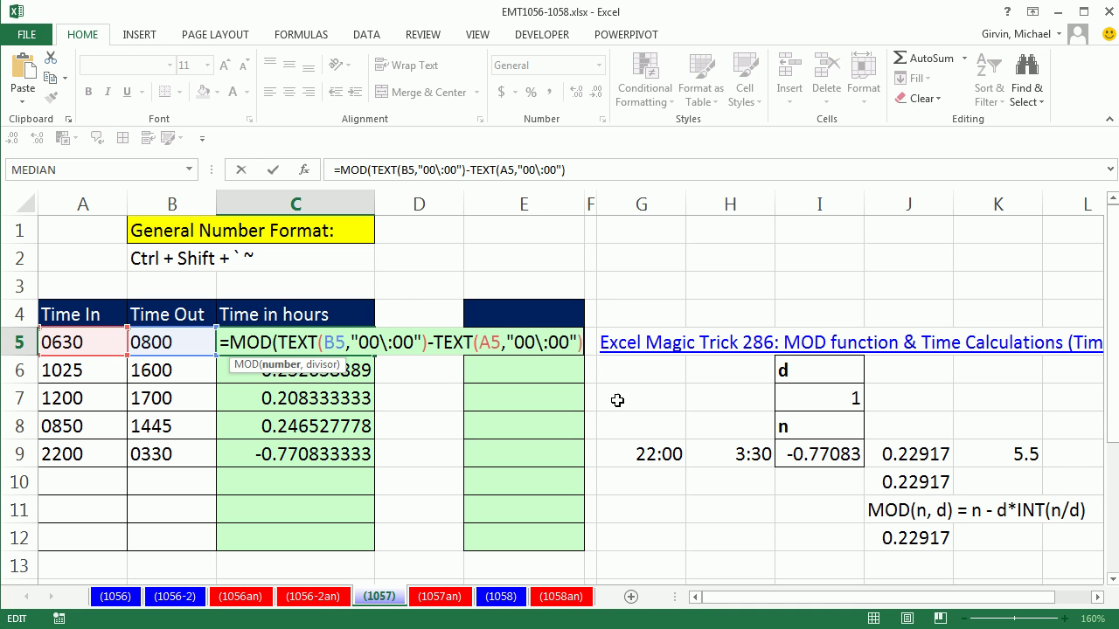
text(,1)
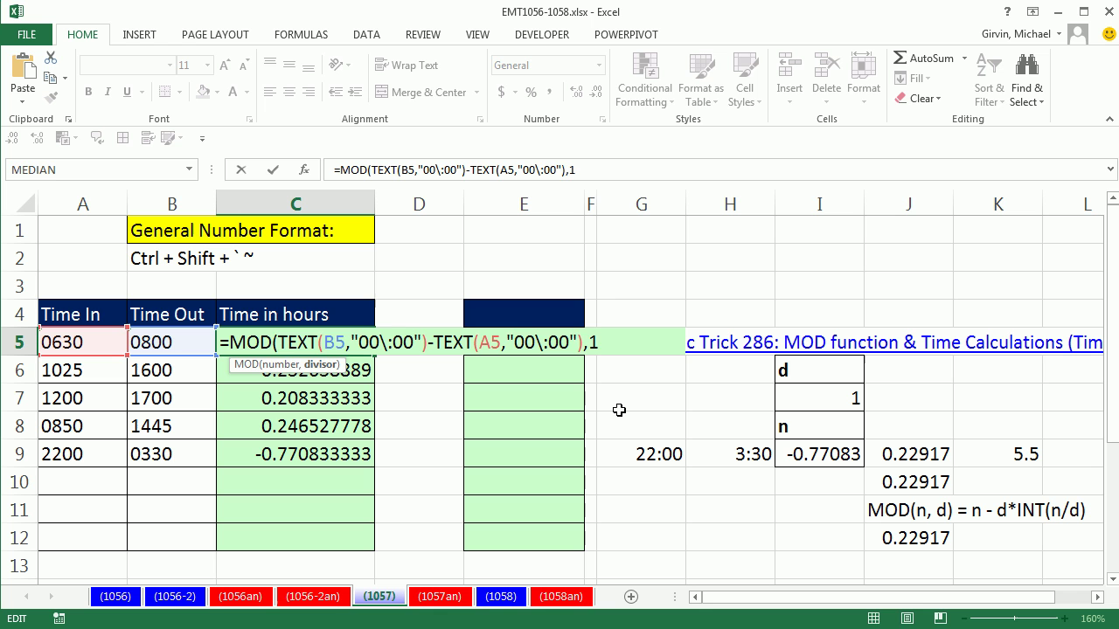
text())
key(ctrl+Return)
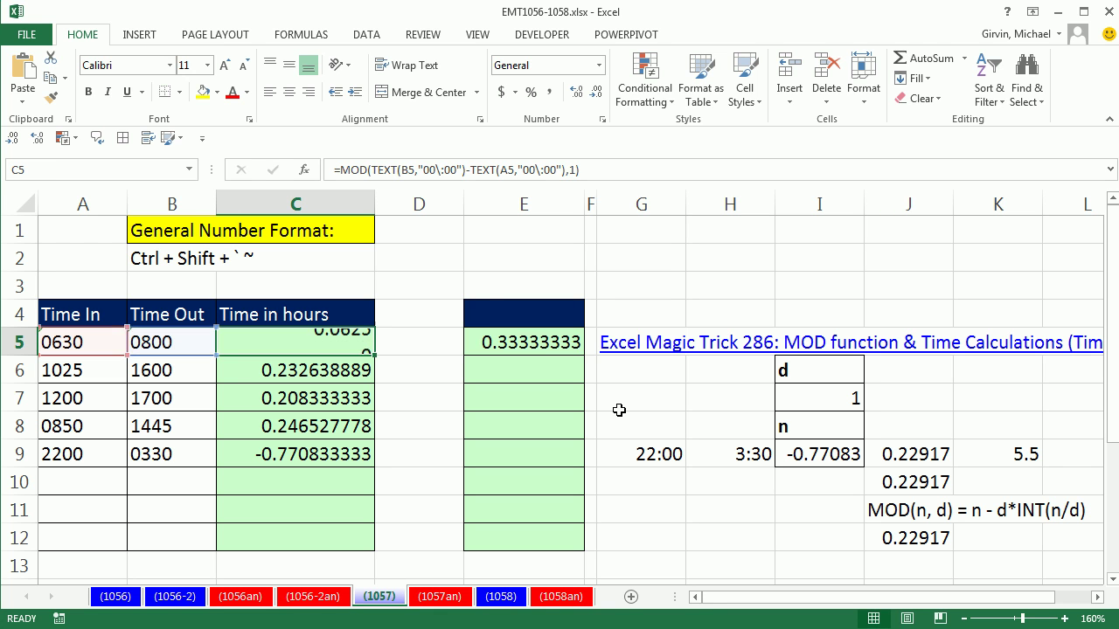
double_click(375, 355)
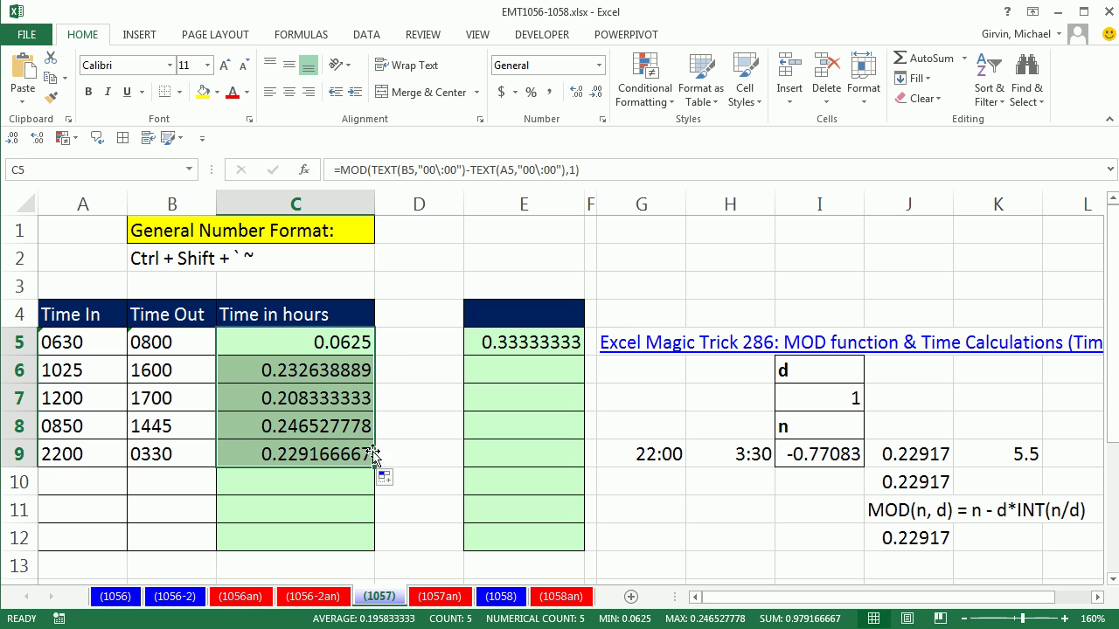
double_click(334, 458)
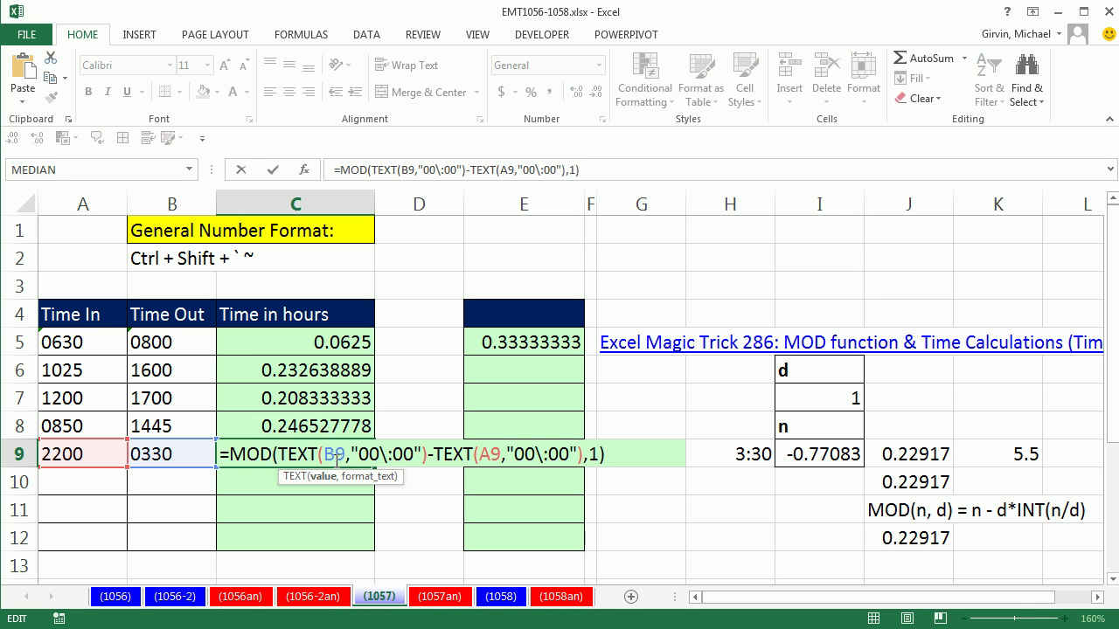
key(Escape)
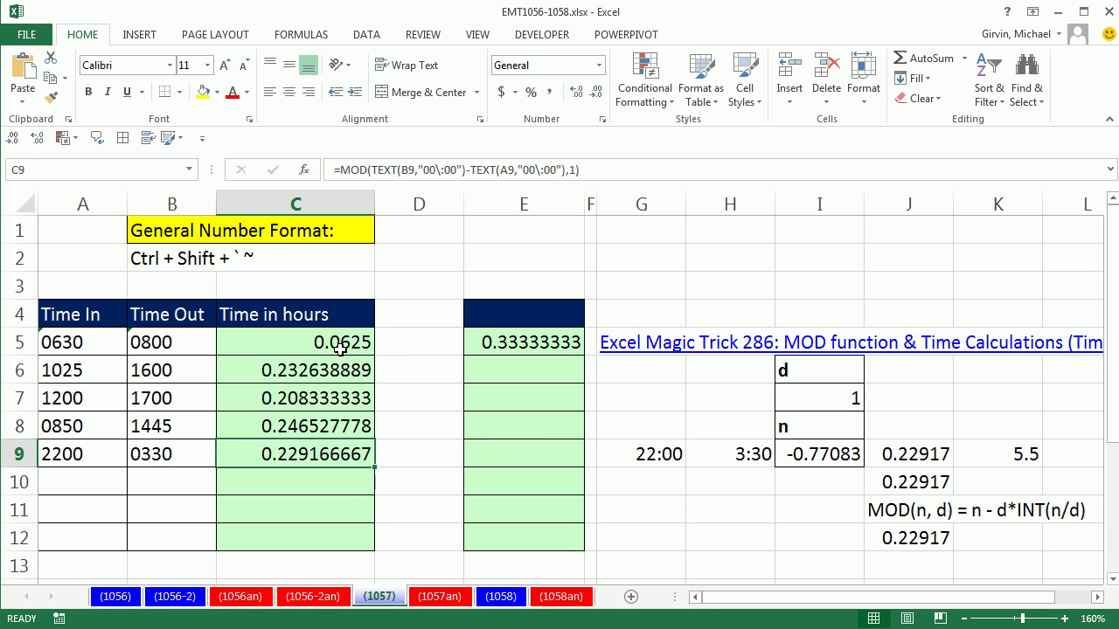
Multiply C5's MOD formula by 24, format it General, and fill it down to C12.
double_click(340, 347)
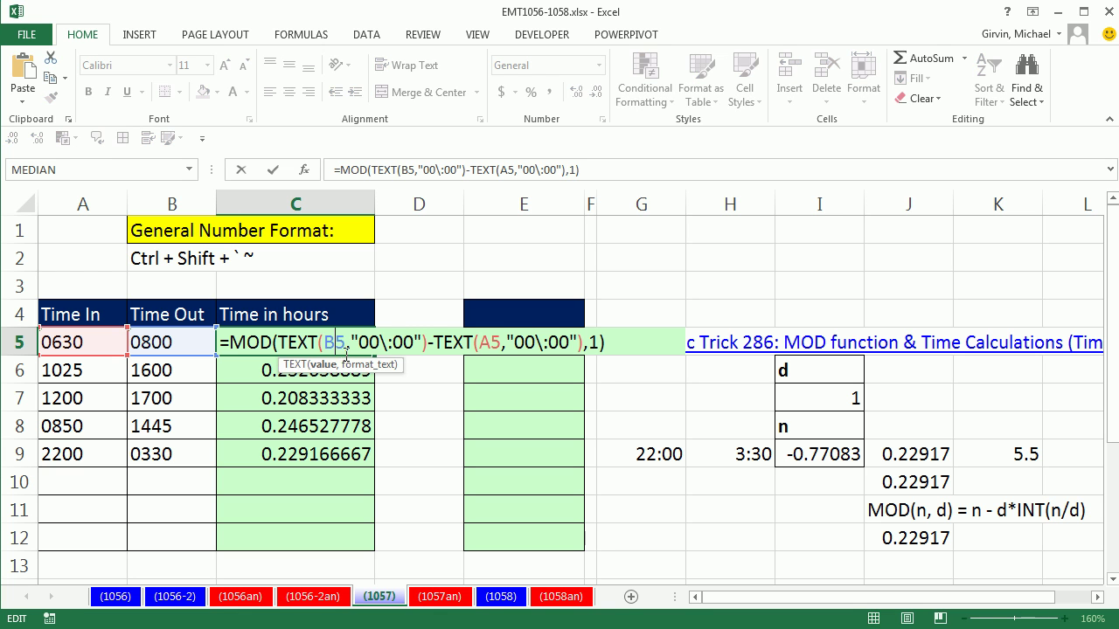
click(231, 345)
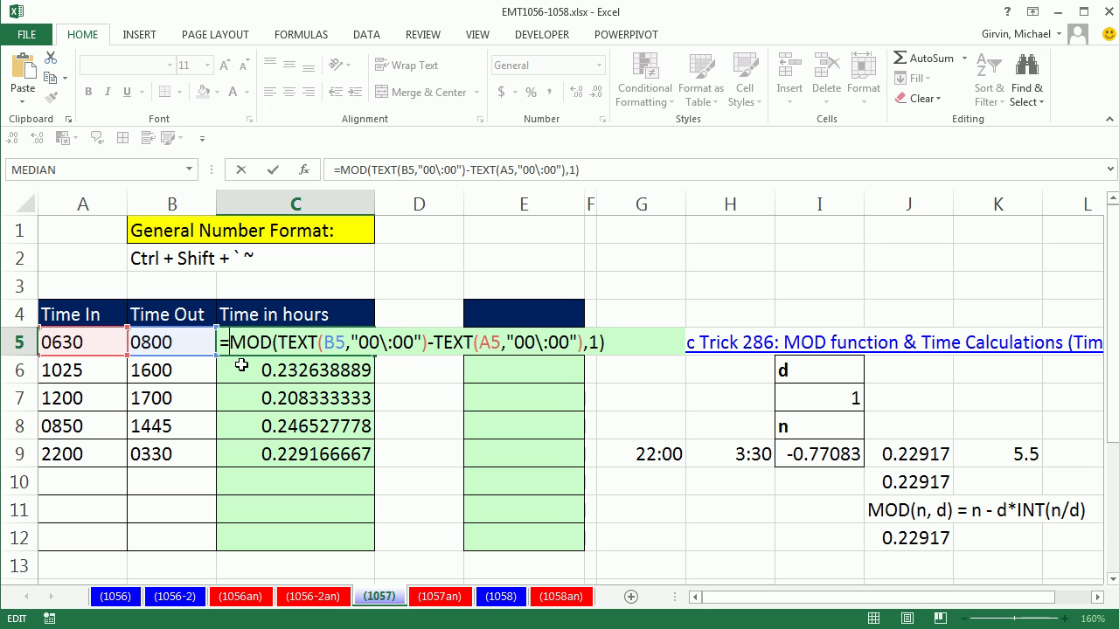
text(24*)
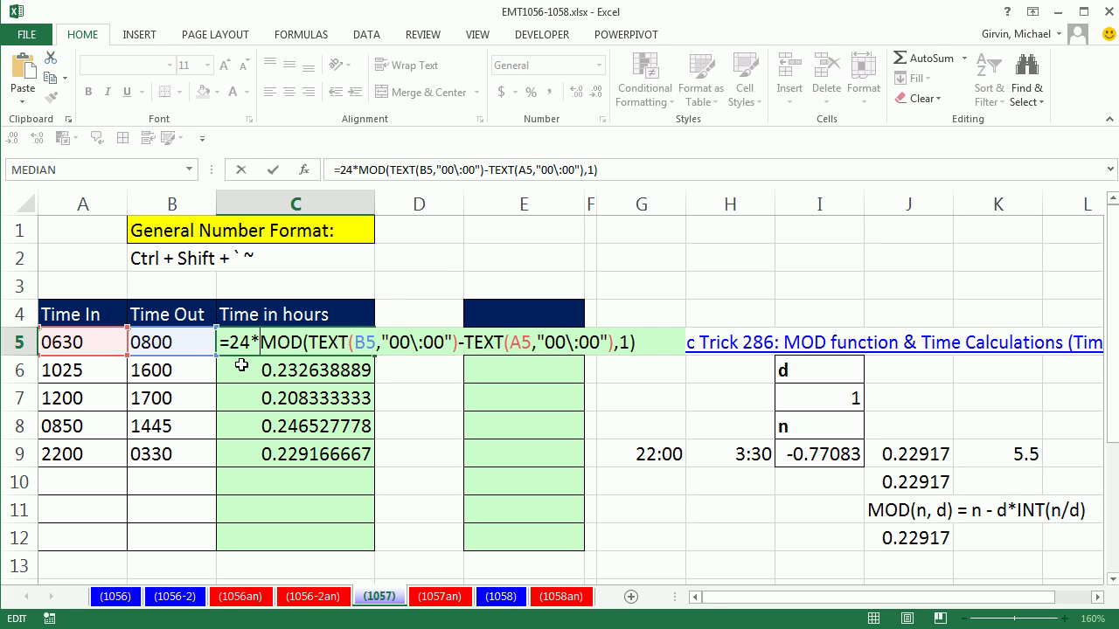
text(()
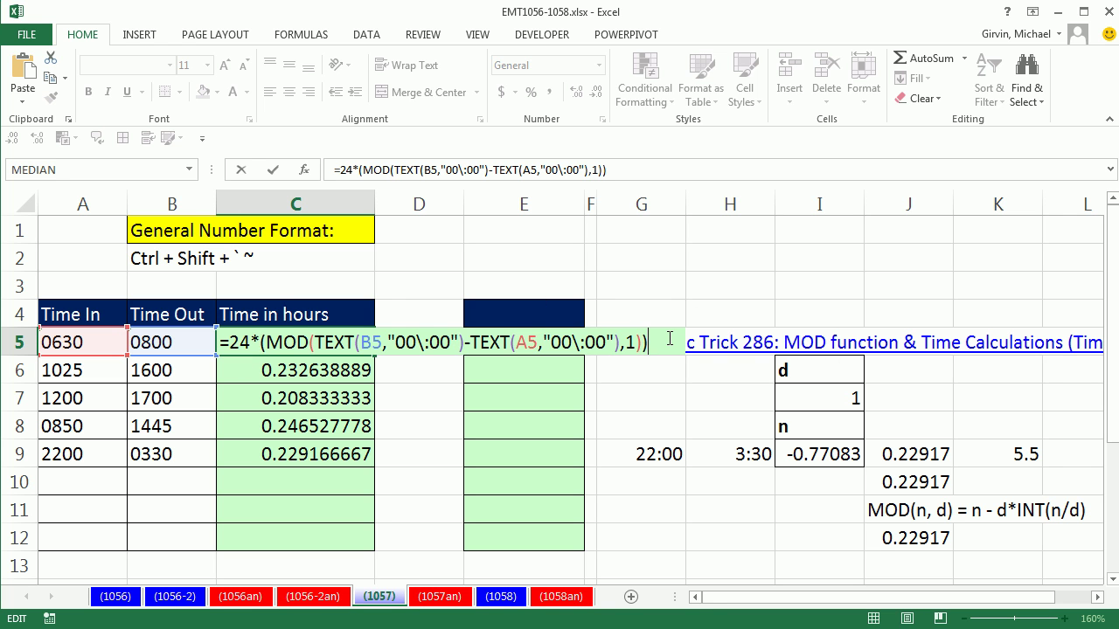
key(ctrl+Return)
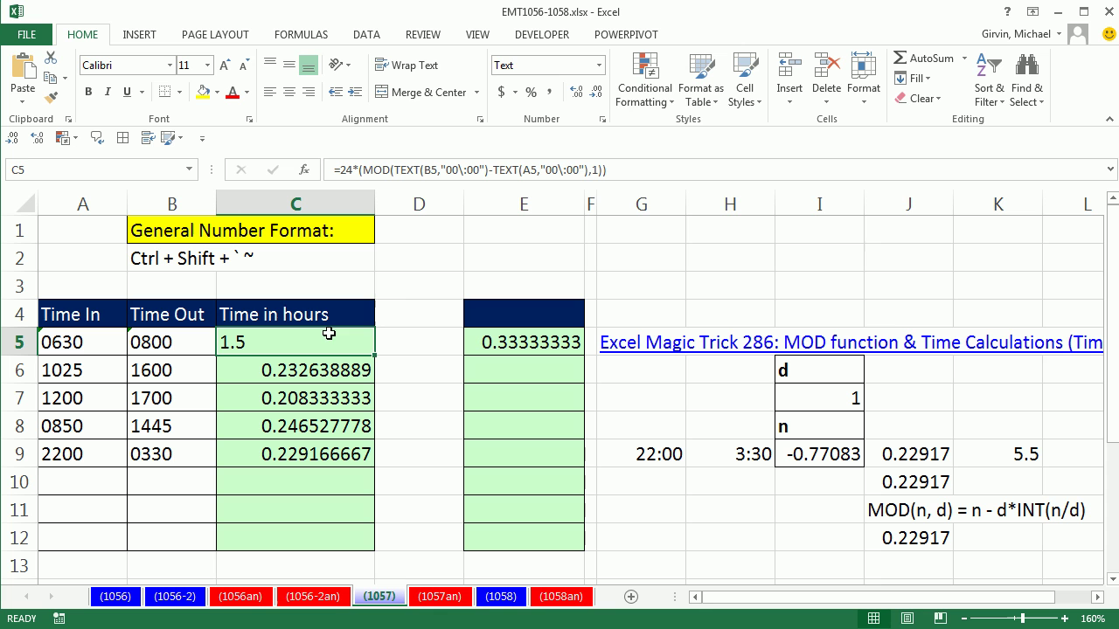
key(ctrl+shift+asciitilde)
drag(374, 355, 378, 546)
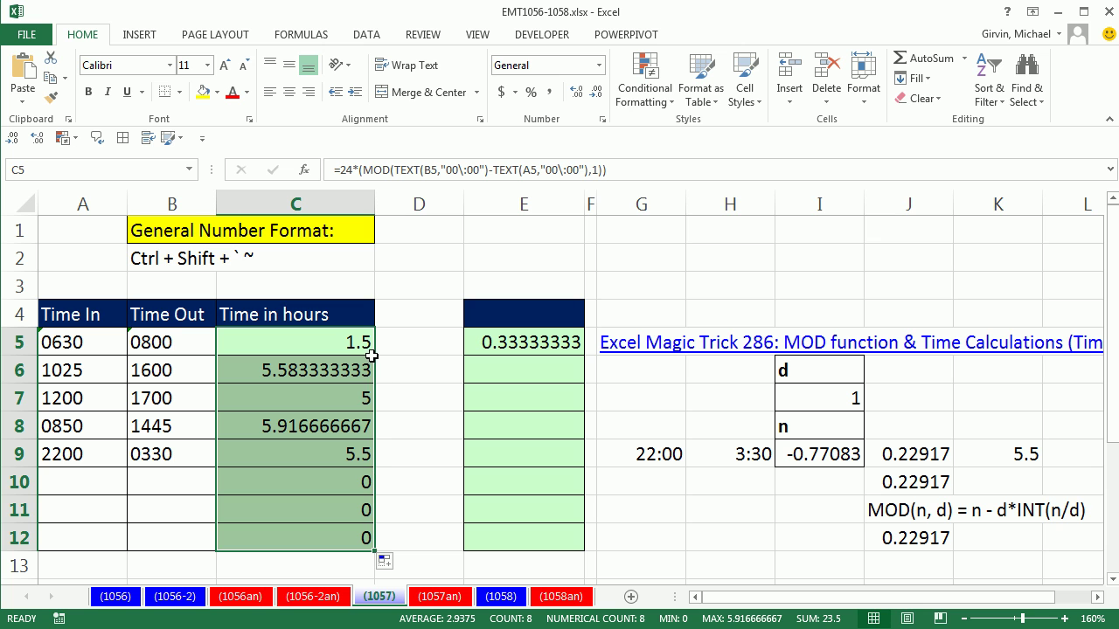
Check the copied hours formulas in C9 through C12 and select C5:C12.
click(368, 453)
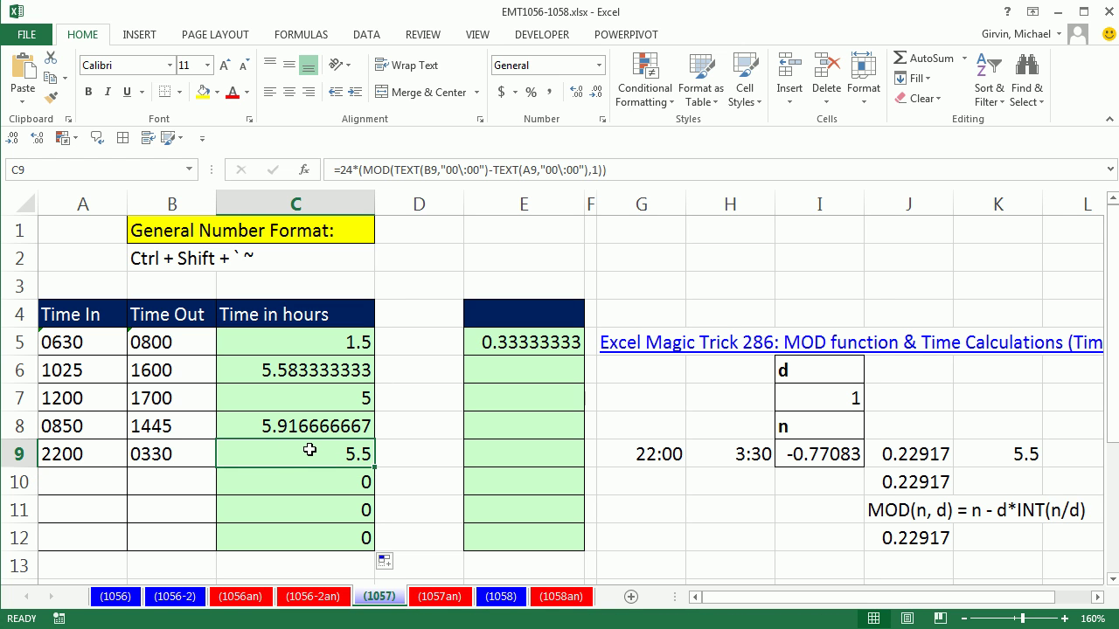
click(309, 480)
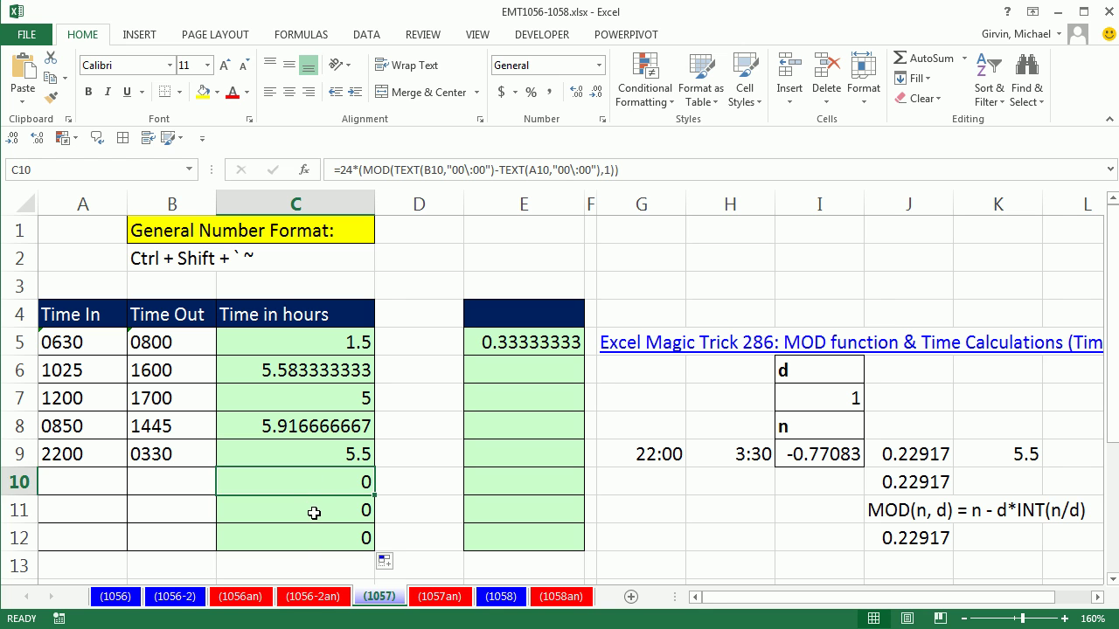
click(313, 510)
click(315, 537)
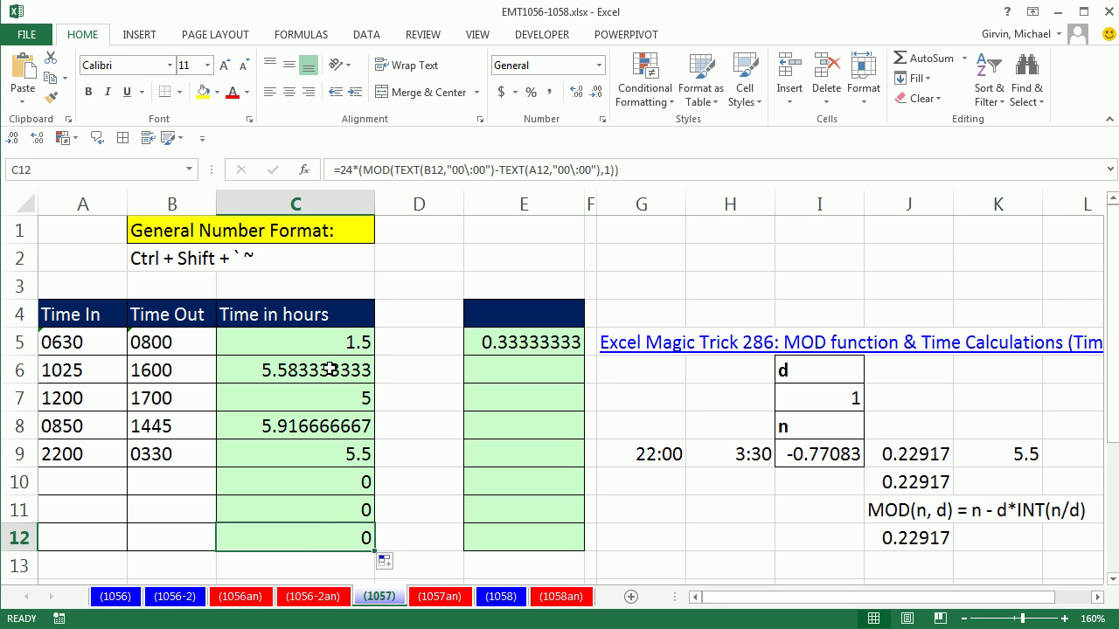
drag(330, 343, 315, 529)
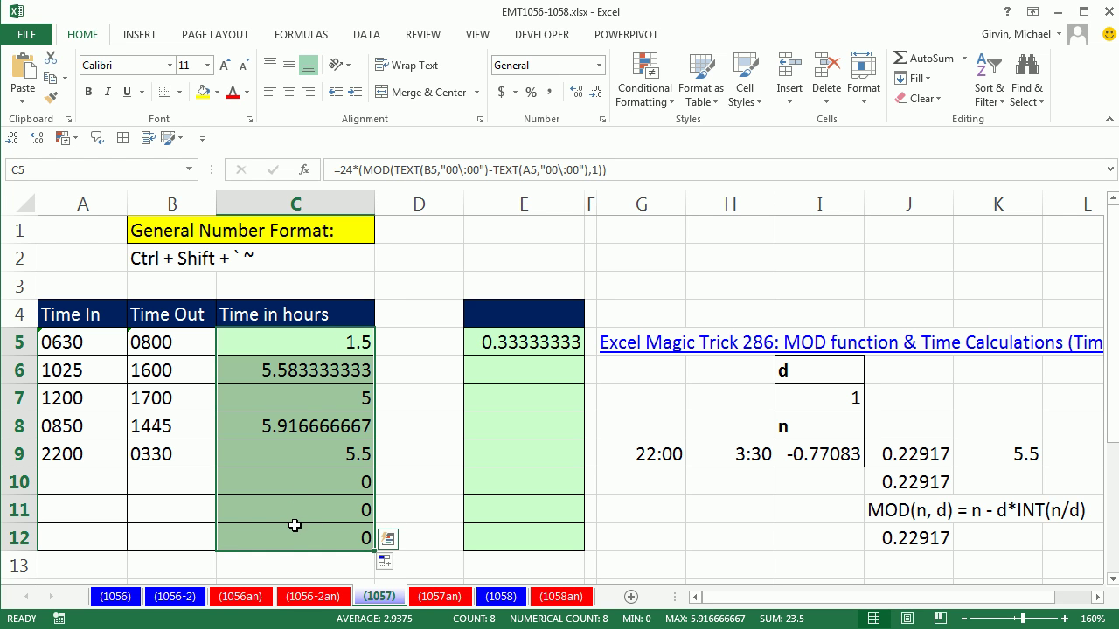
Apply the custom number format General;General; to C5:C12 so blank rows show no zeros.
key(ctrl+1)
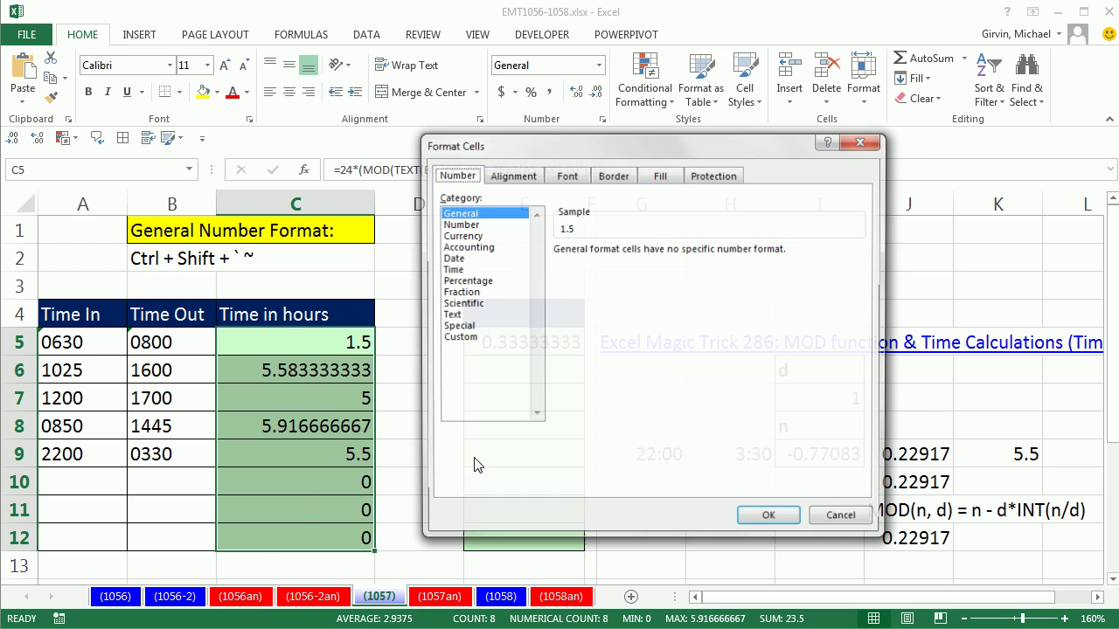
click(463, 337)
drag(607, 266, 555, 267)
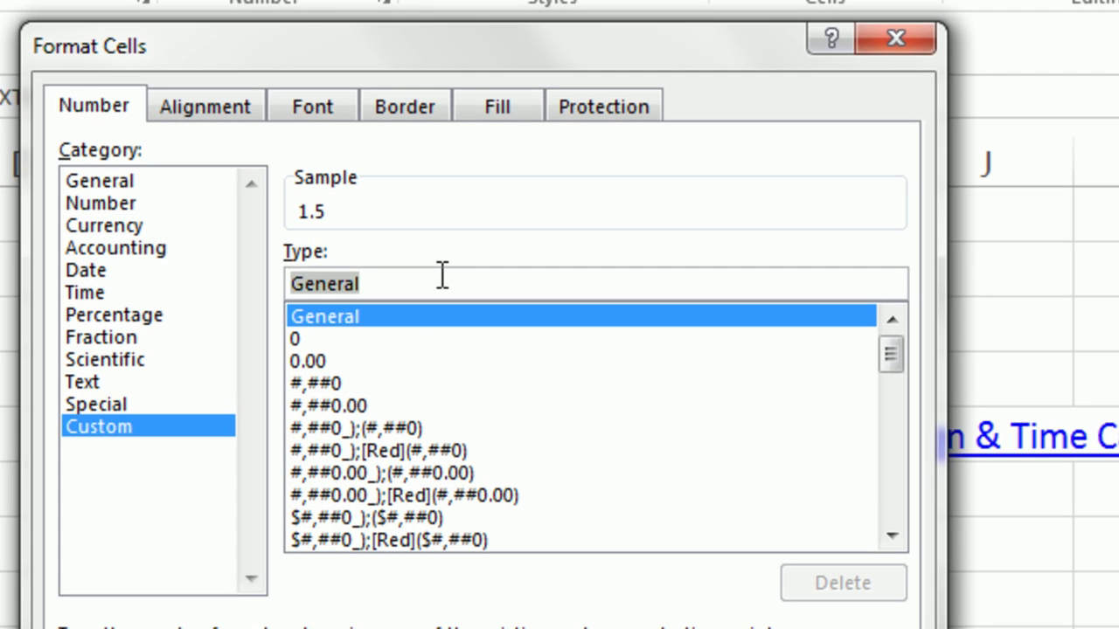
click(492, 271)
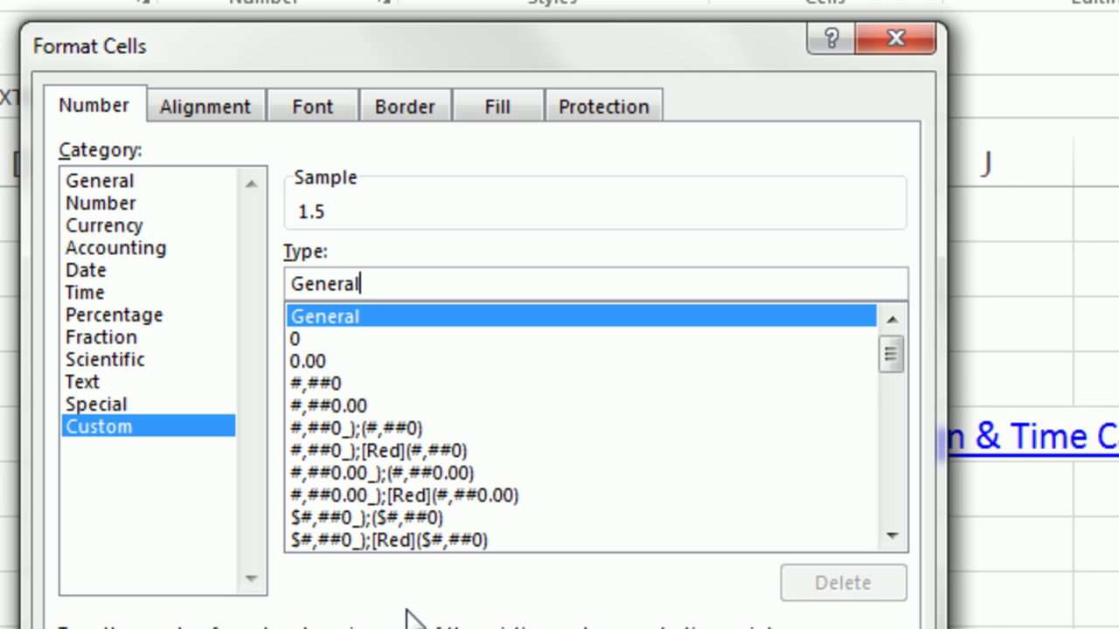
text(;)
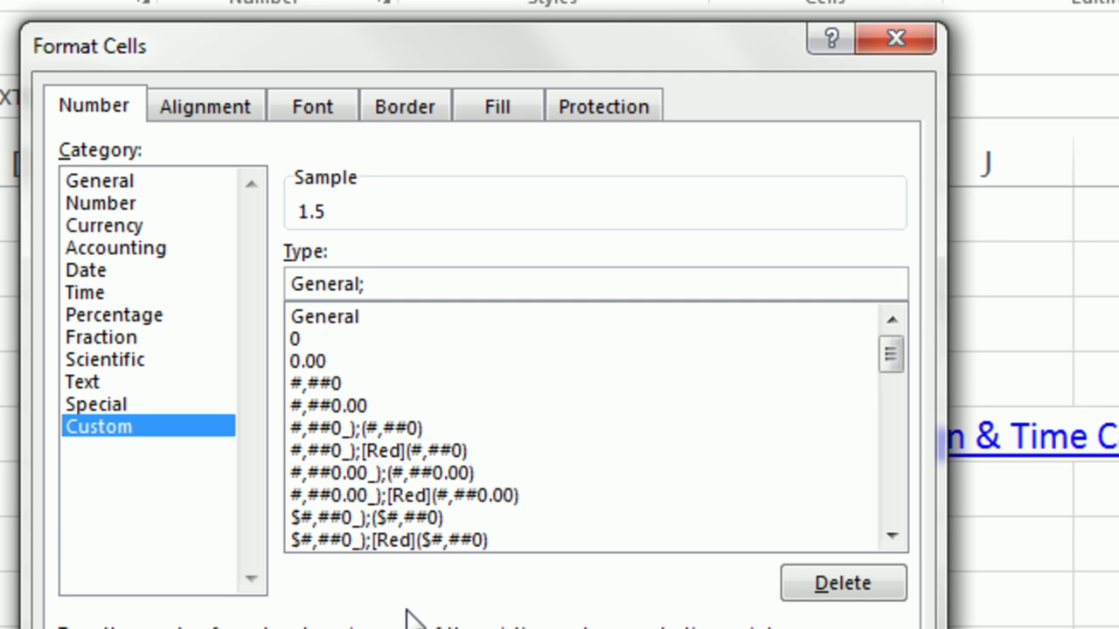
text(General)
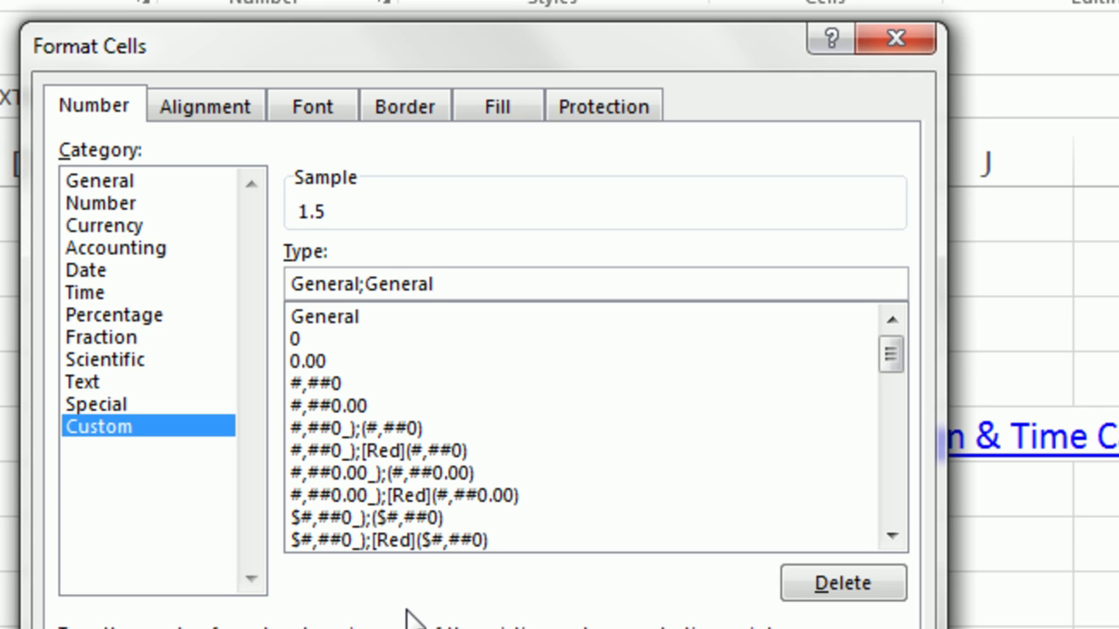
text(;)
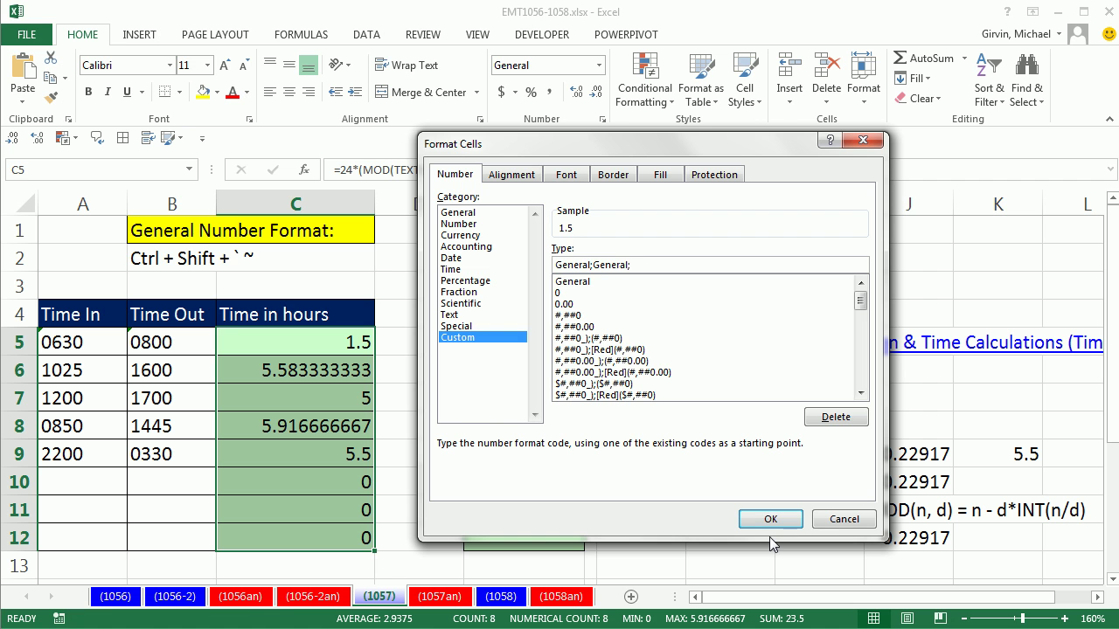
click(771, 521)
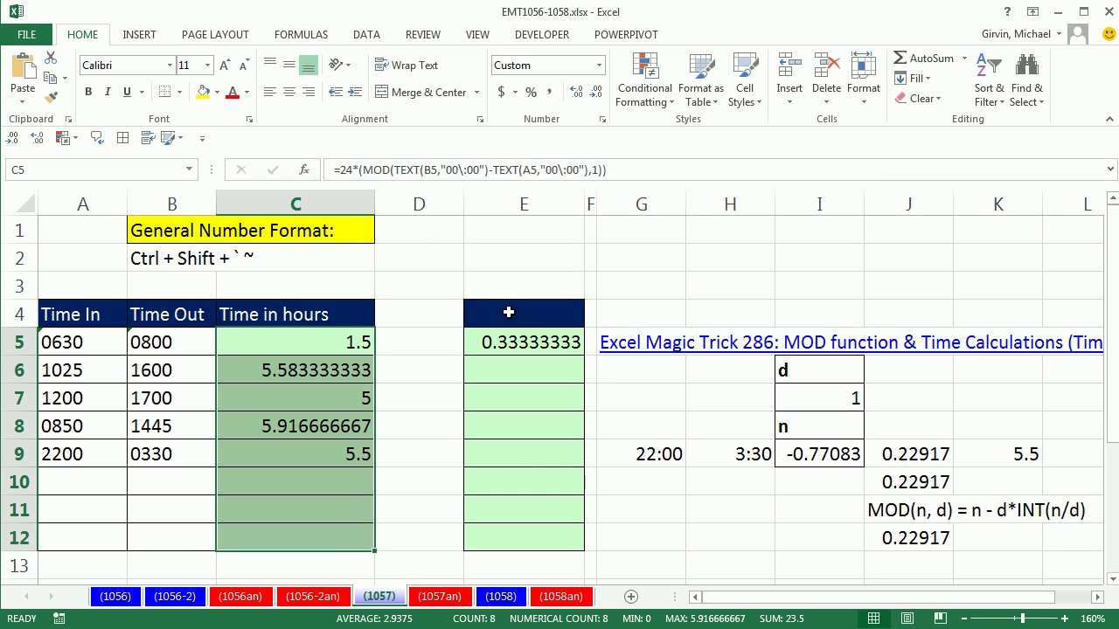
Replace E5 with the pasted IF/COUNTA/TIME hours formula, fill to E12, and compare with C5.
double_click(512, 340)
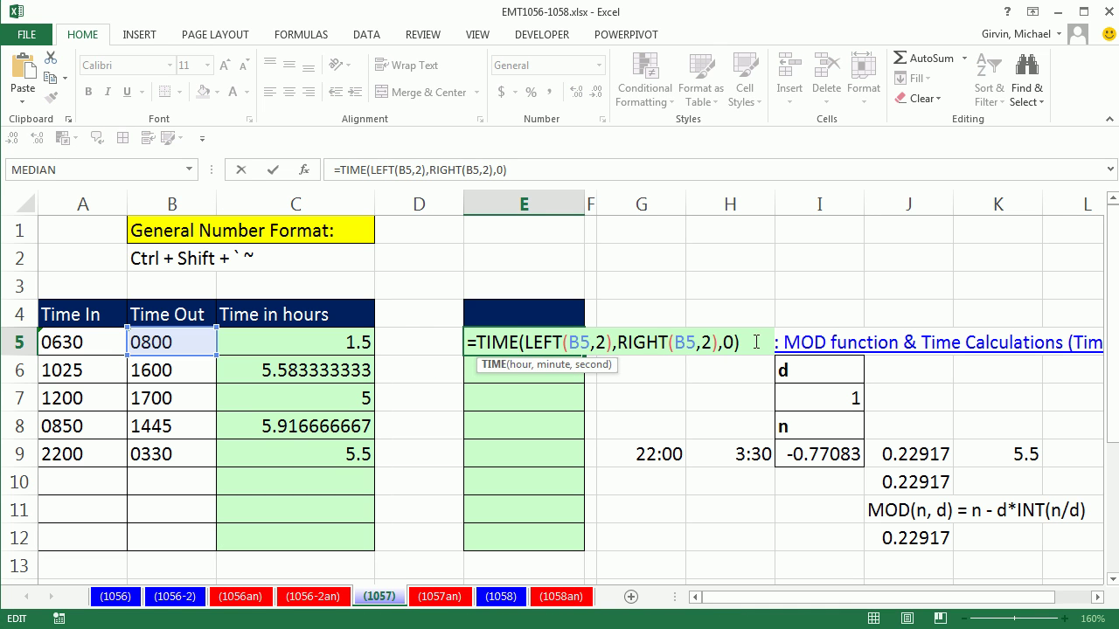
drag(757, 344, 397, 330)
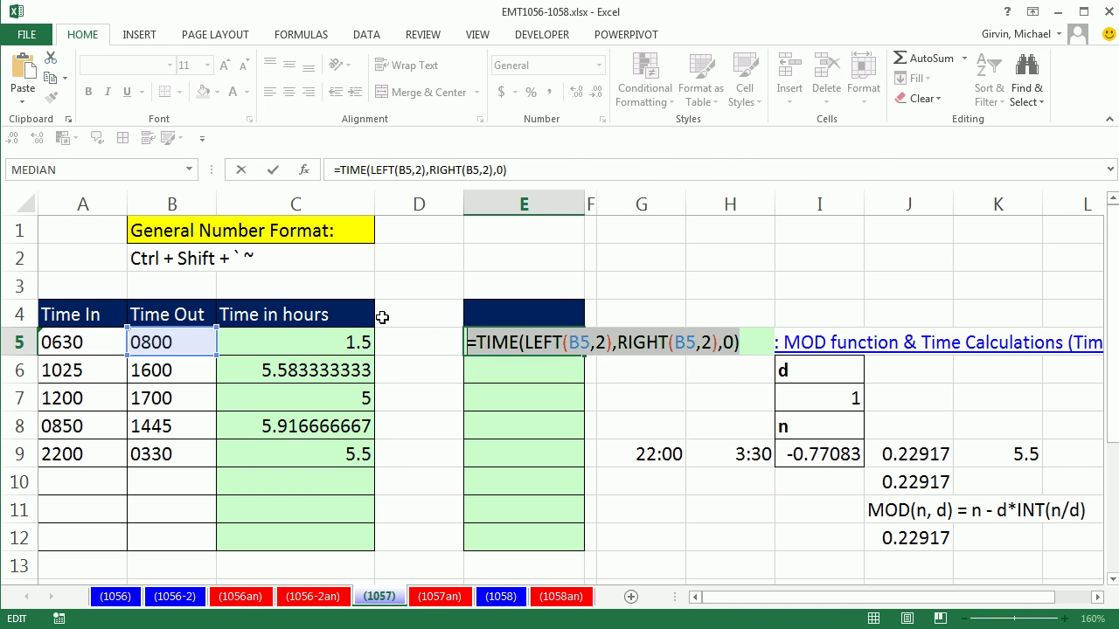
key(Delete)
text(=IF(COUNTA(A5:B5)=2,24*MOD(TIME(LEFT(B5,2),RIGHT(B5,2),0)-TIME(LEFT(A5,2),RIGHT(A5,2),0),1),""))
click(480, 342)
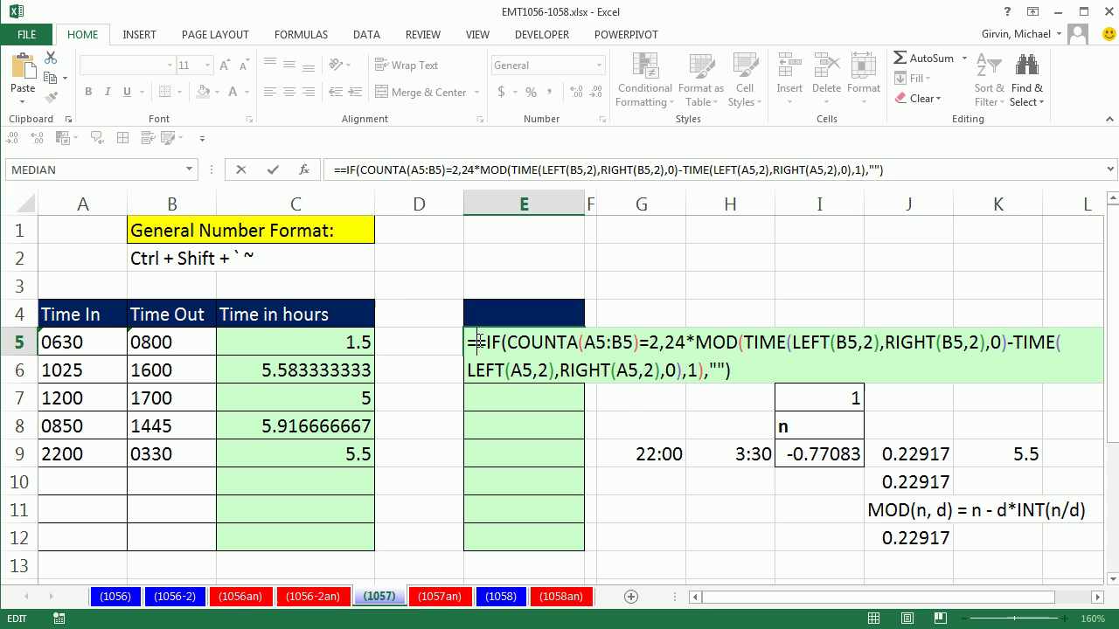
key(BackSpace)
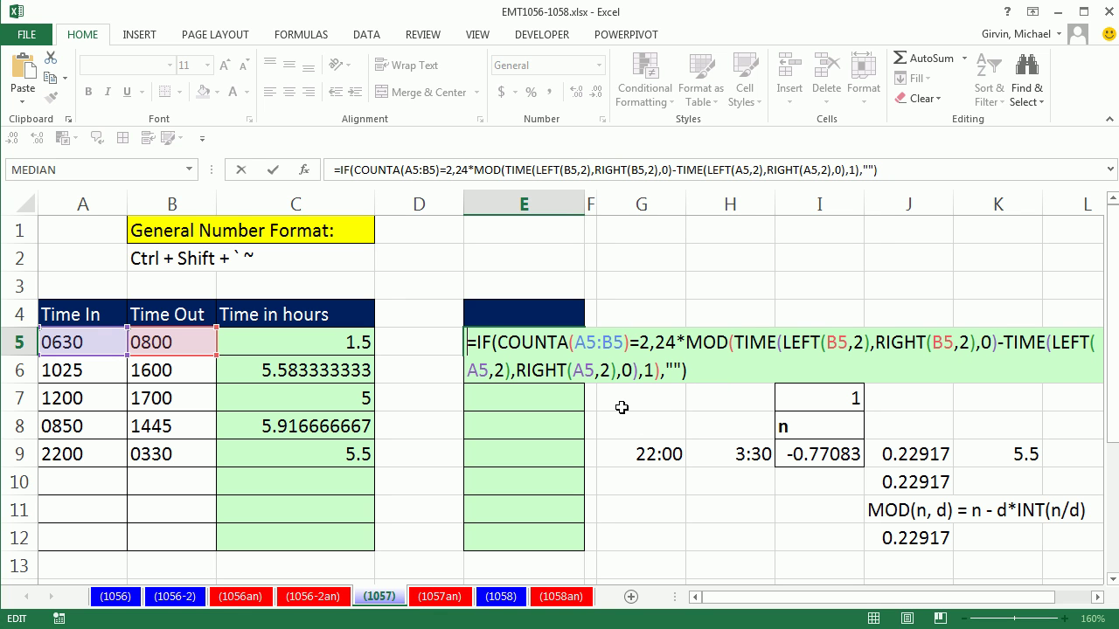
key(ctrl+Return)
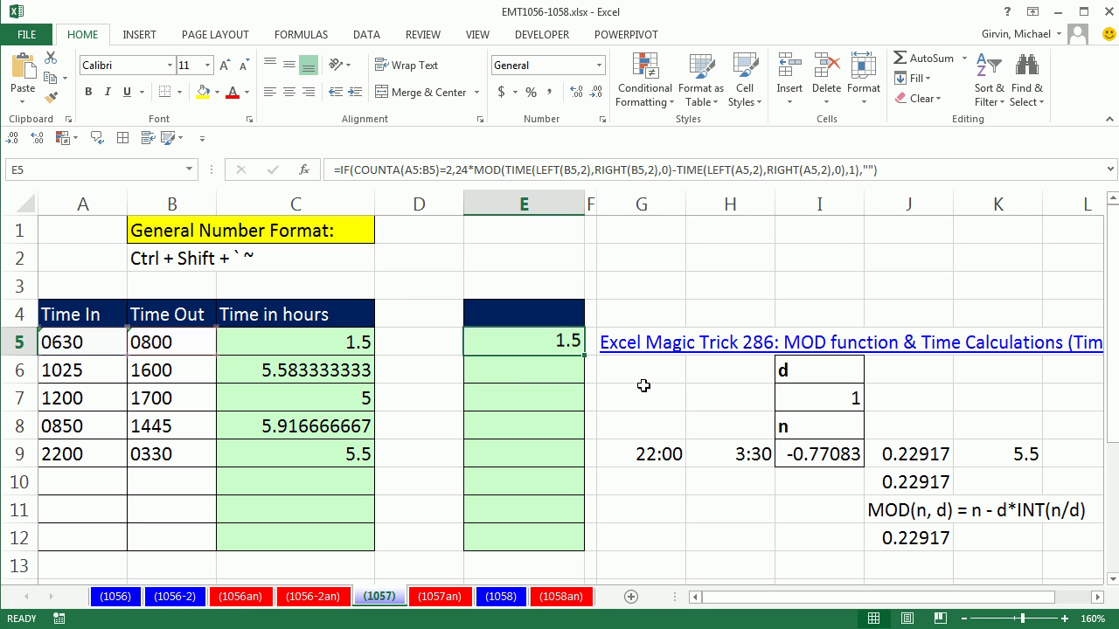
drag(585, 356, 583, 541)
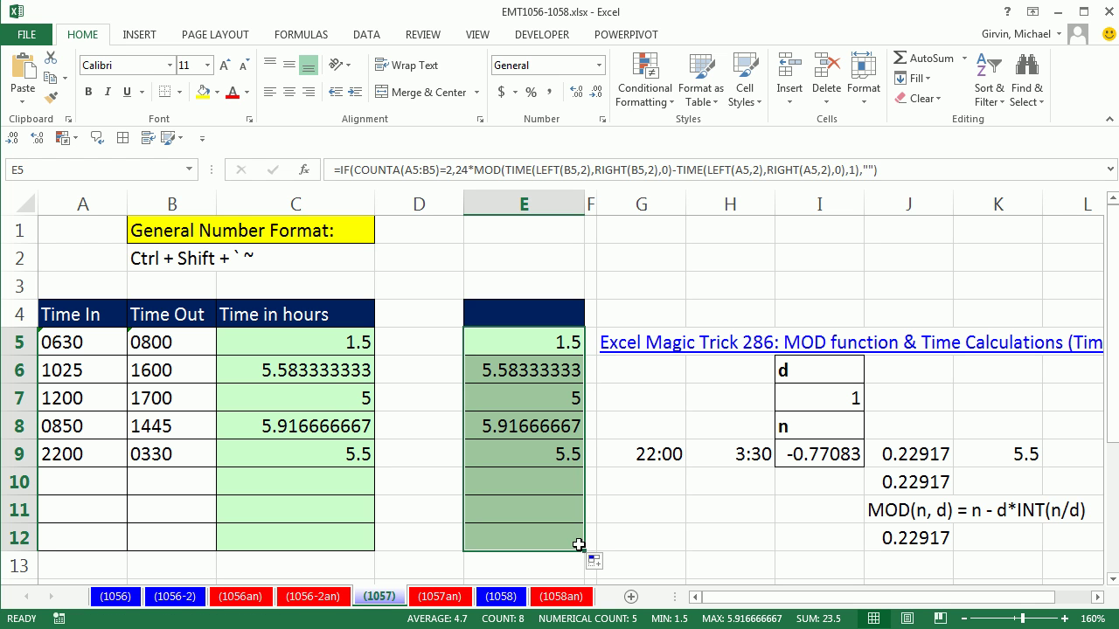
click(286, 341)
key(F2)
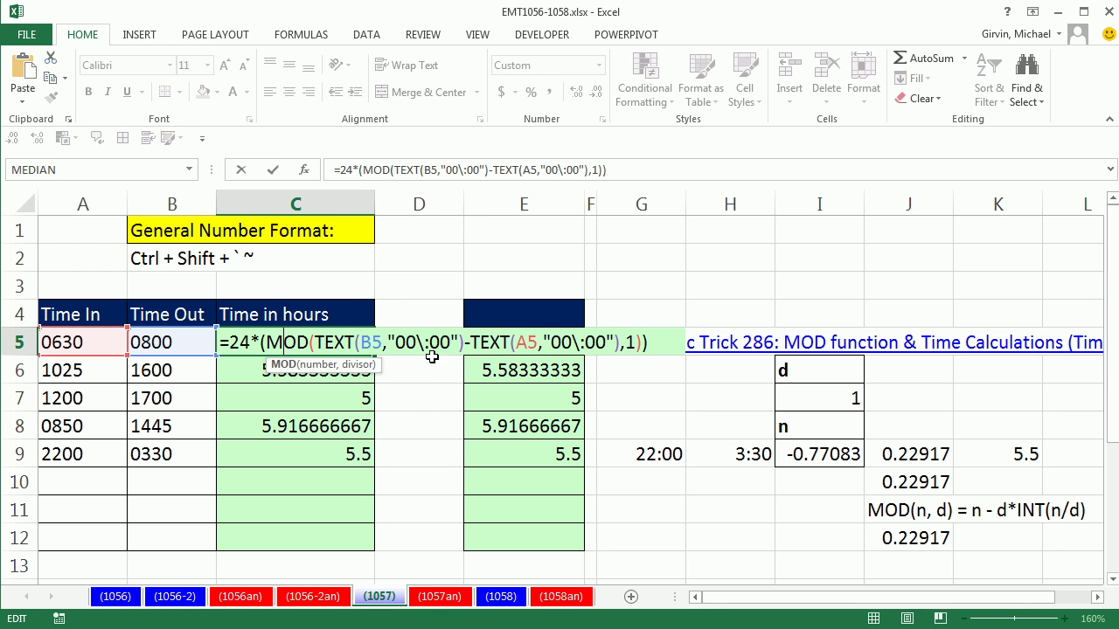